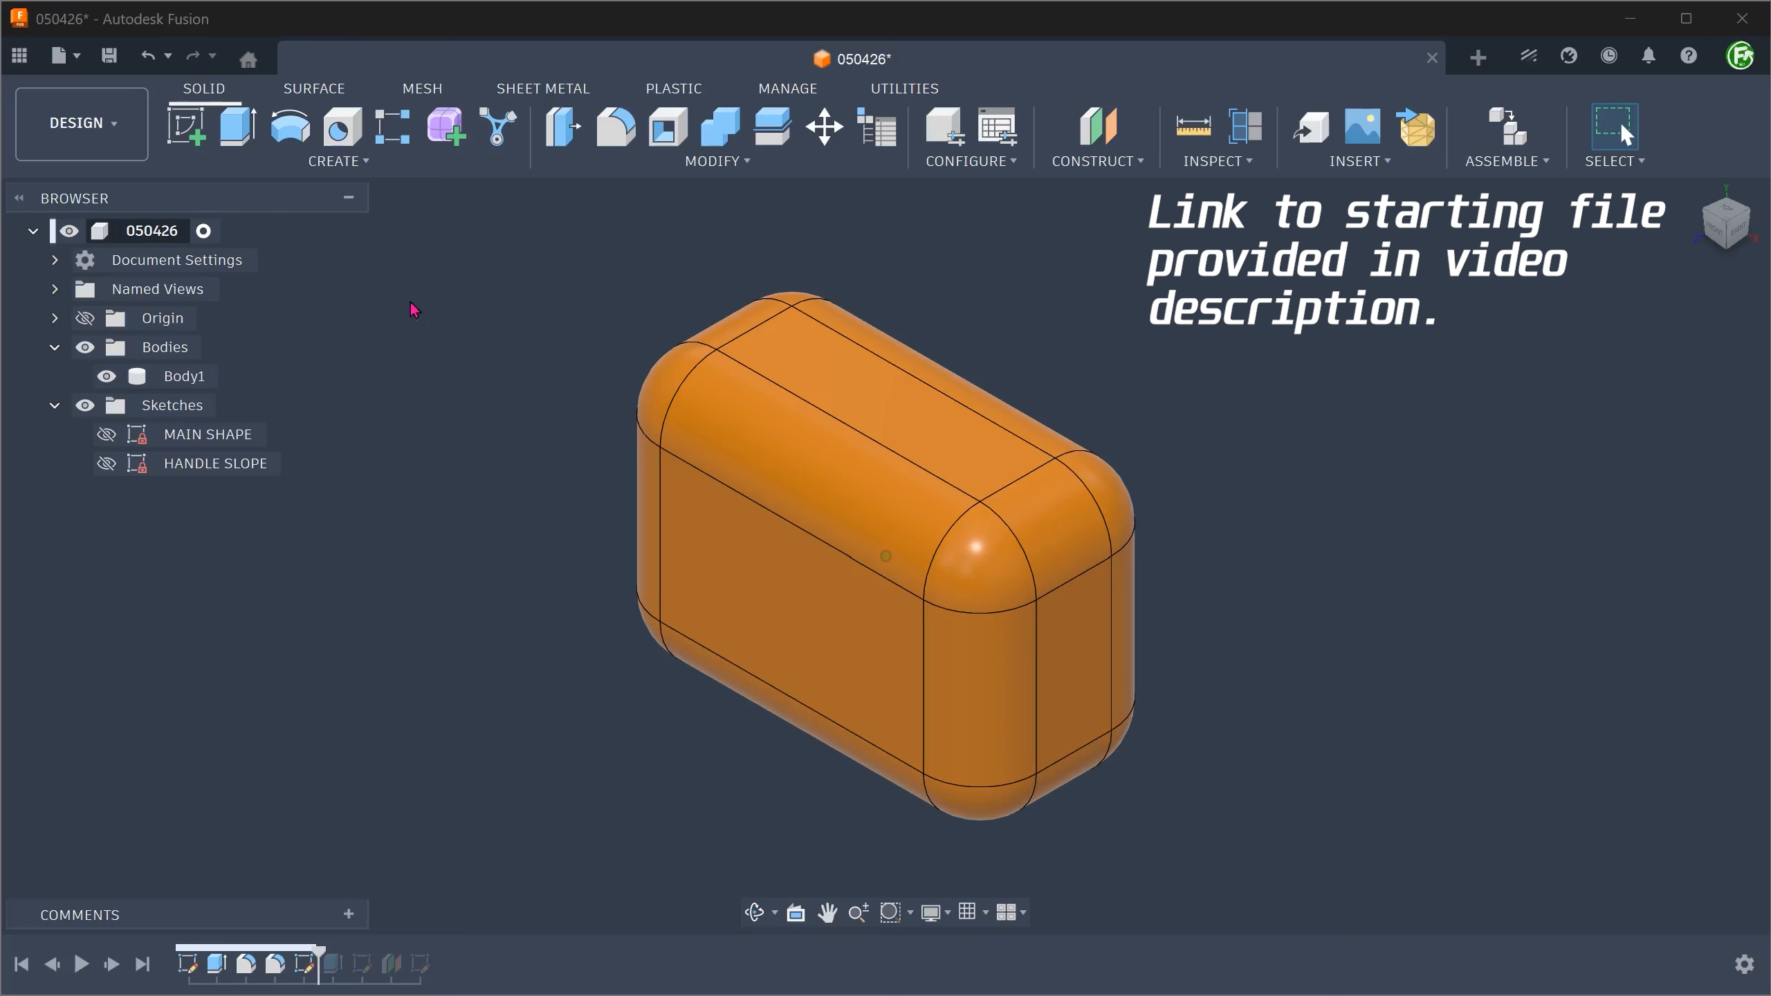
- Show the HANDLE SLOPE sketch and inspect its triangular profile in the right view
left_click(106, 463)
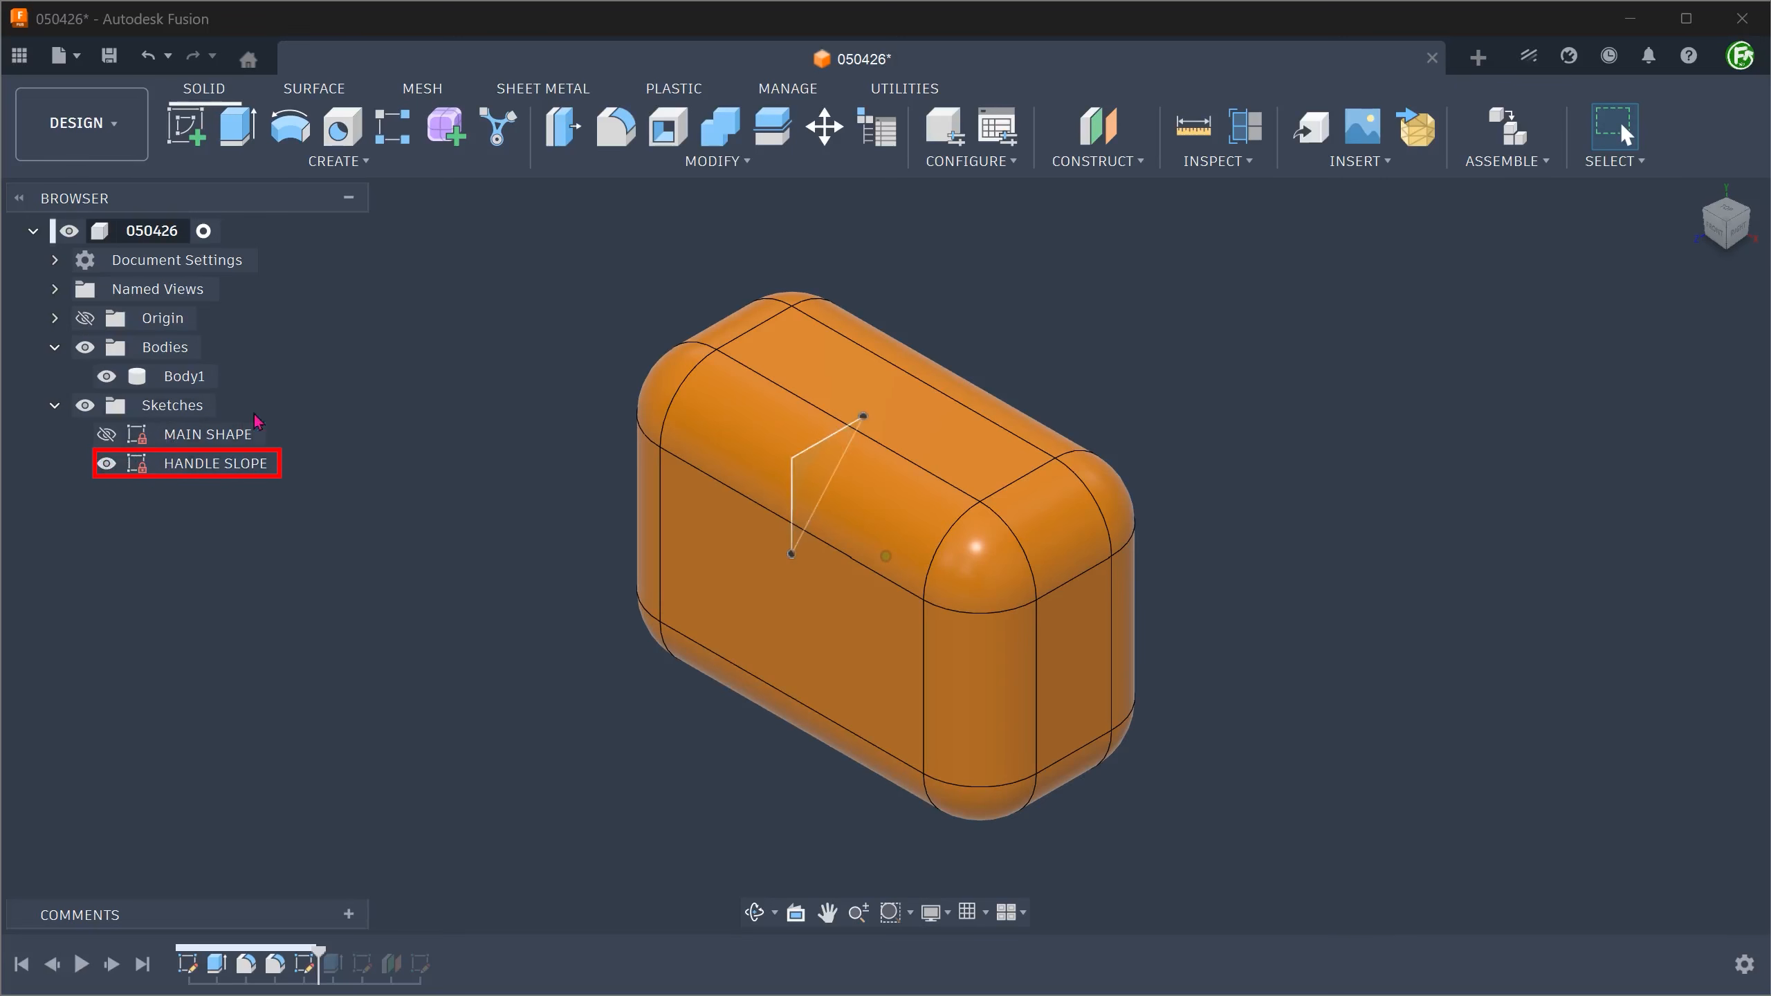
middle_click_drag(1492, 285, 1681, 243, "shift")
left_click(1734, 225)
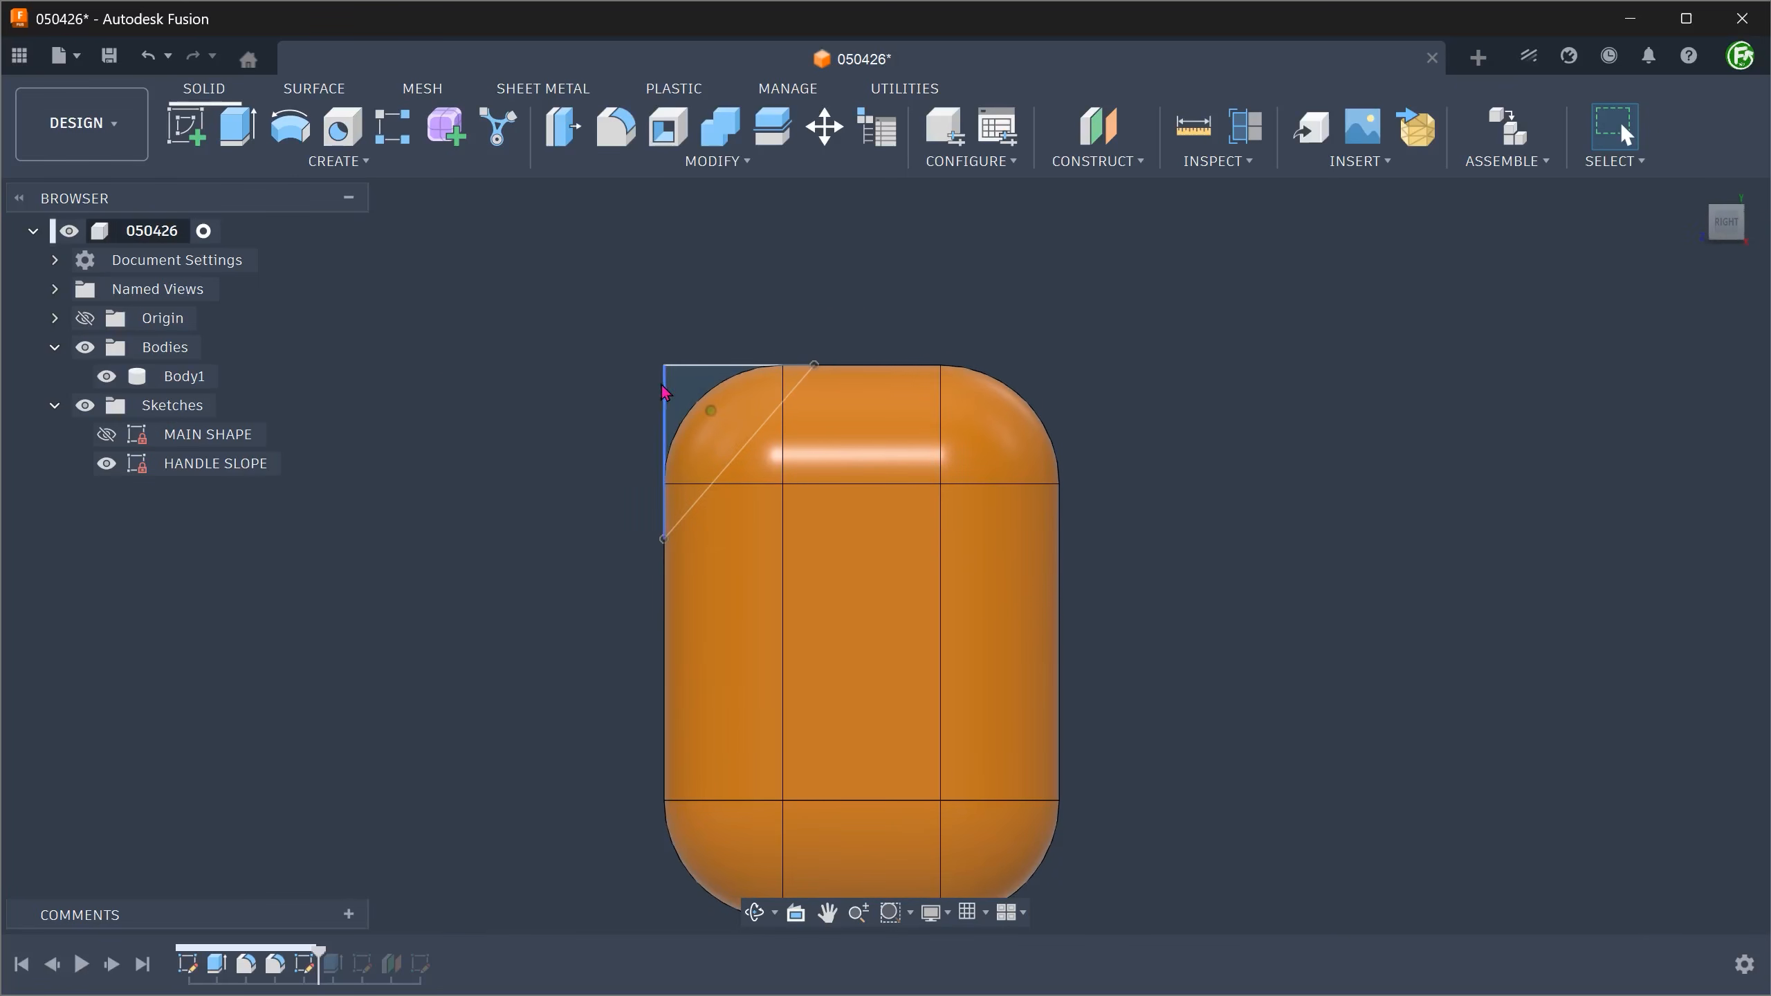
left_click(687, 401)
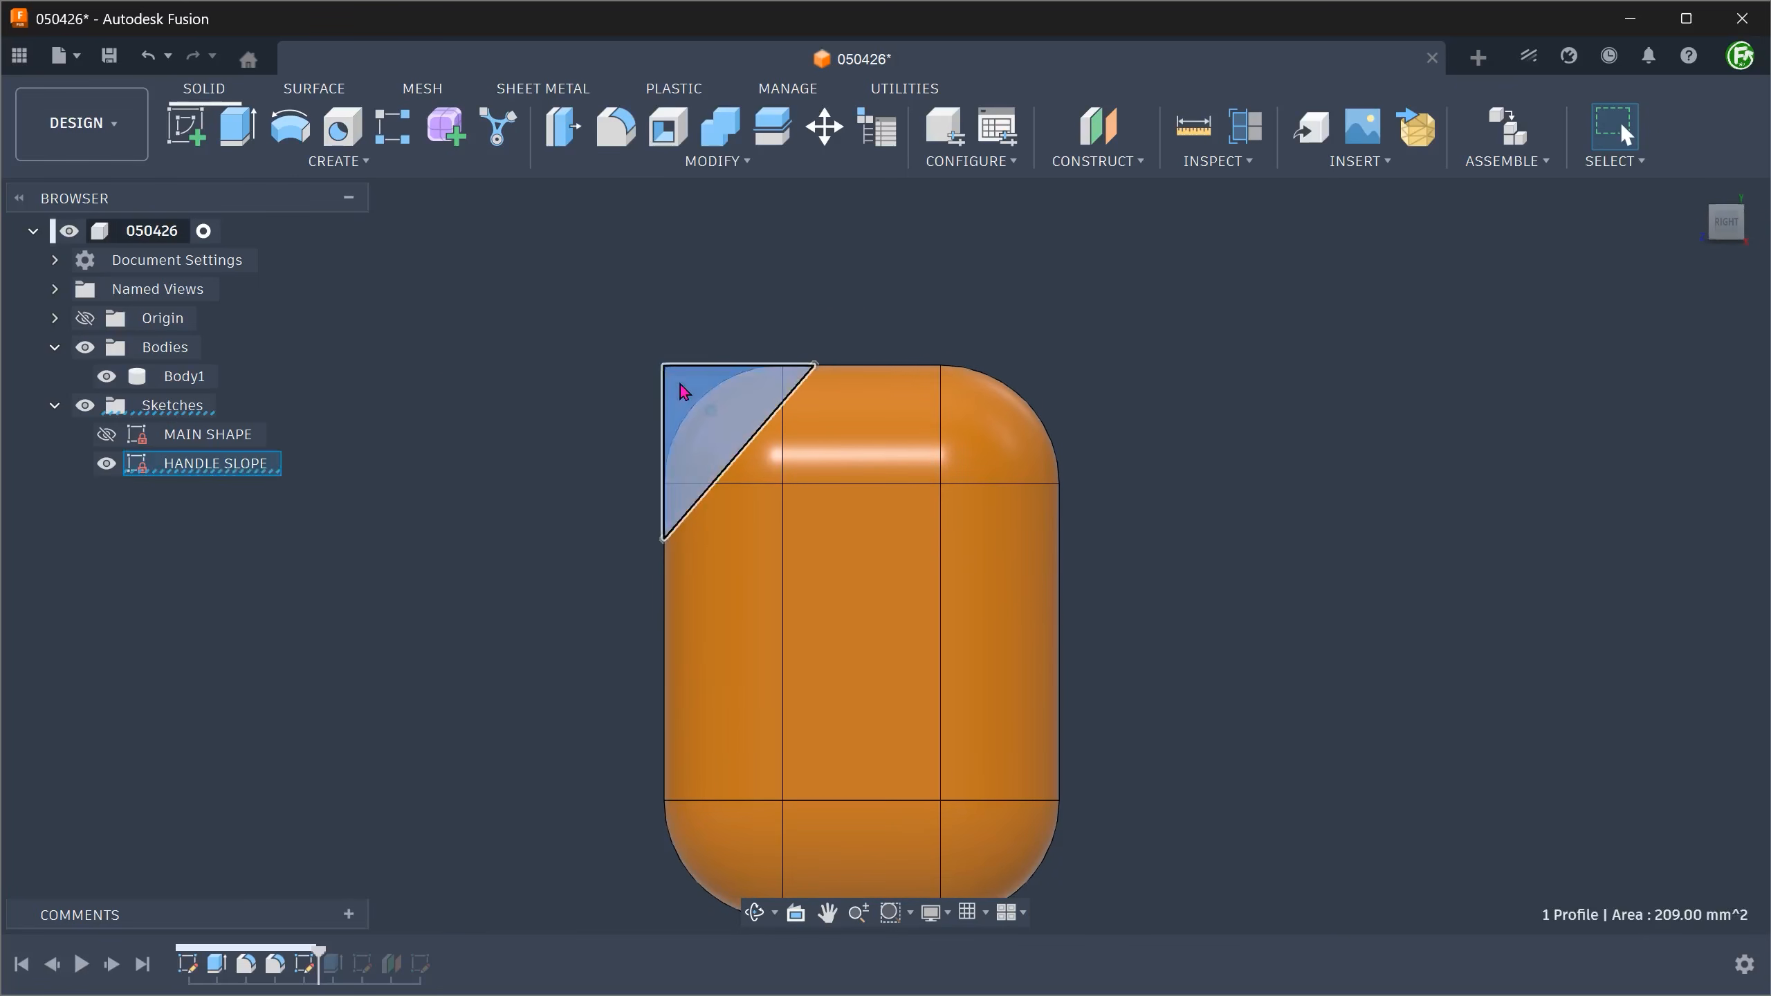
left_click(396, 423)
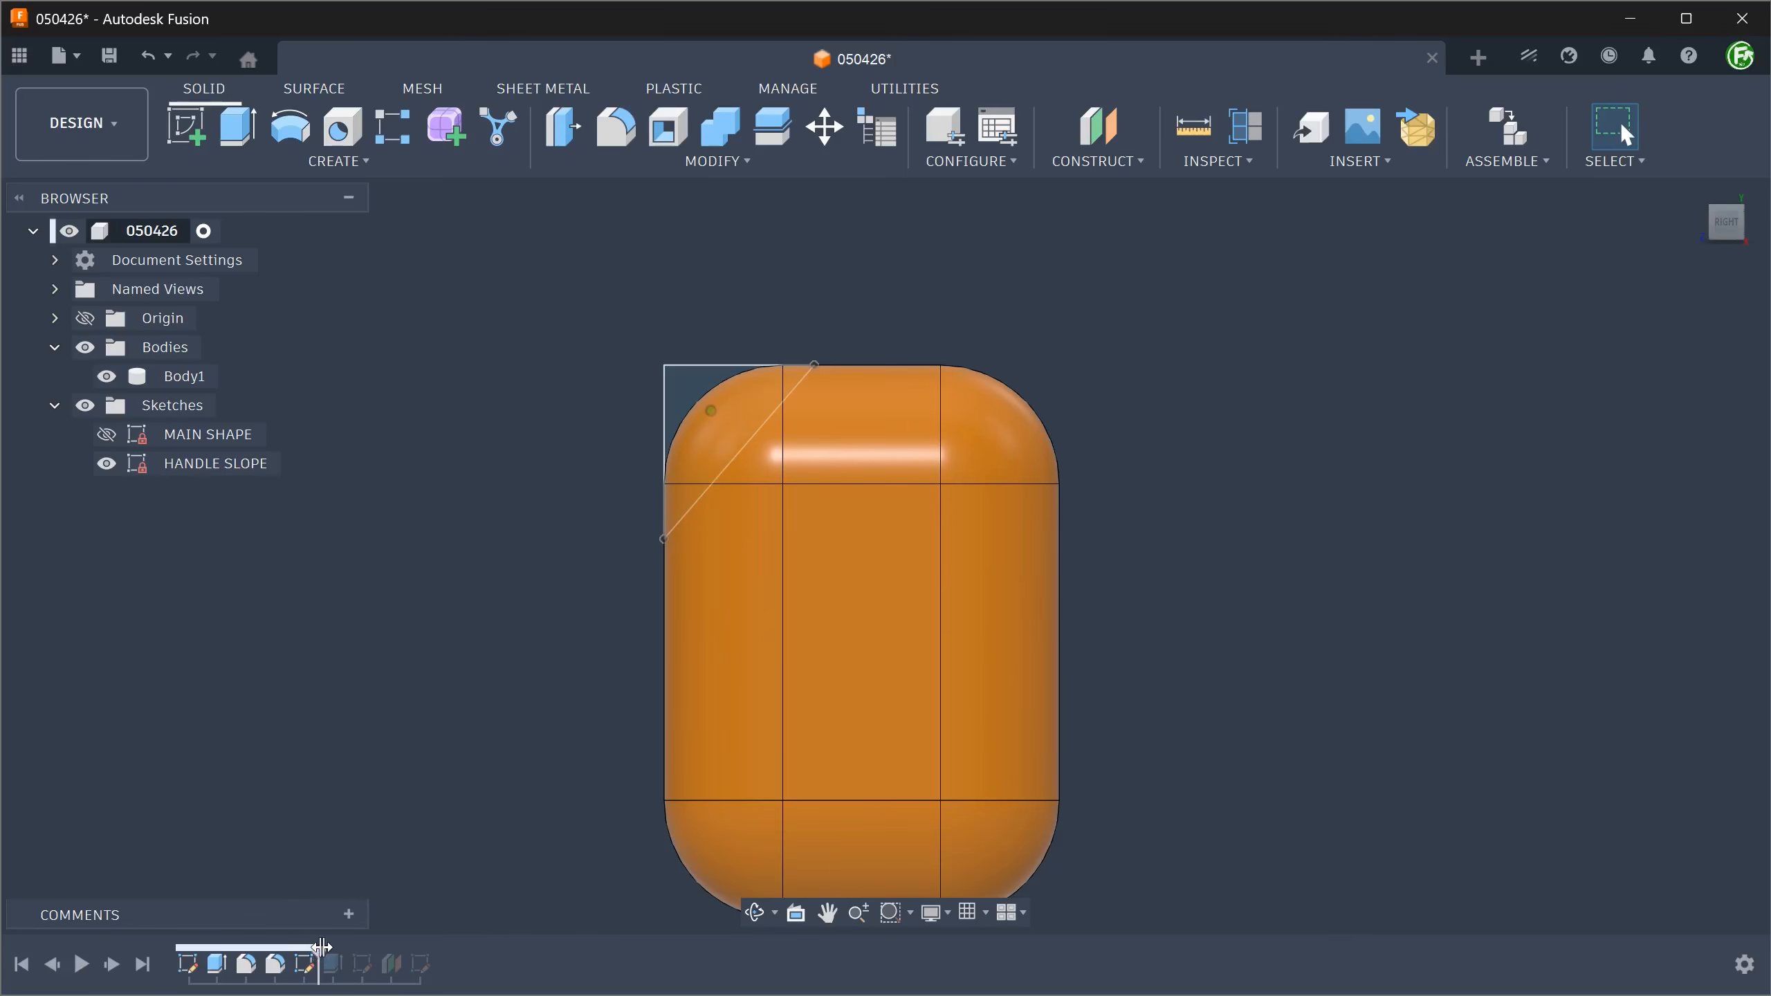
- Advance the timeline past the extrude that cuts the handle slope, hide the HANDLE SLOPE sketch and inspect the sloped face
left_click_drag(319, 947, 347, 944)
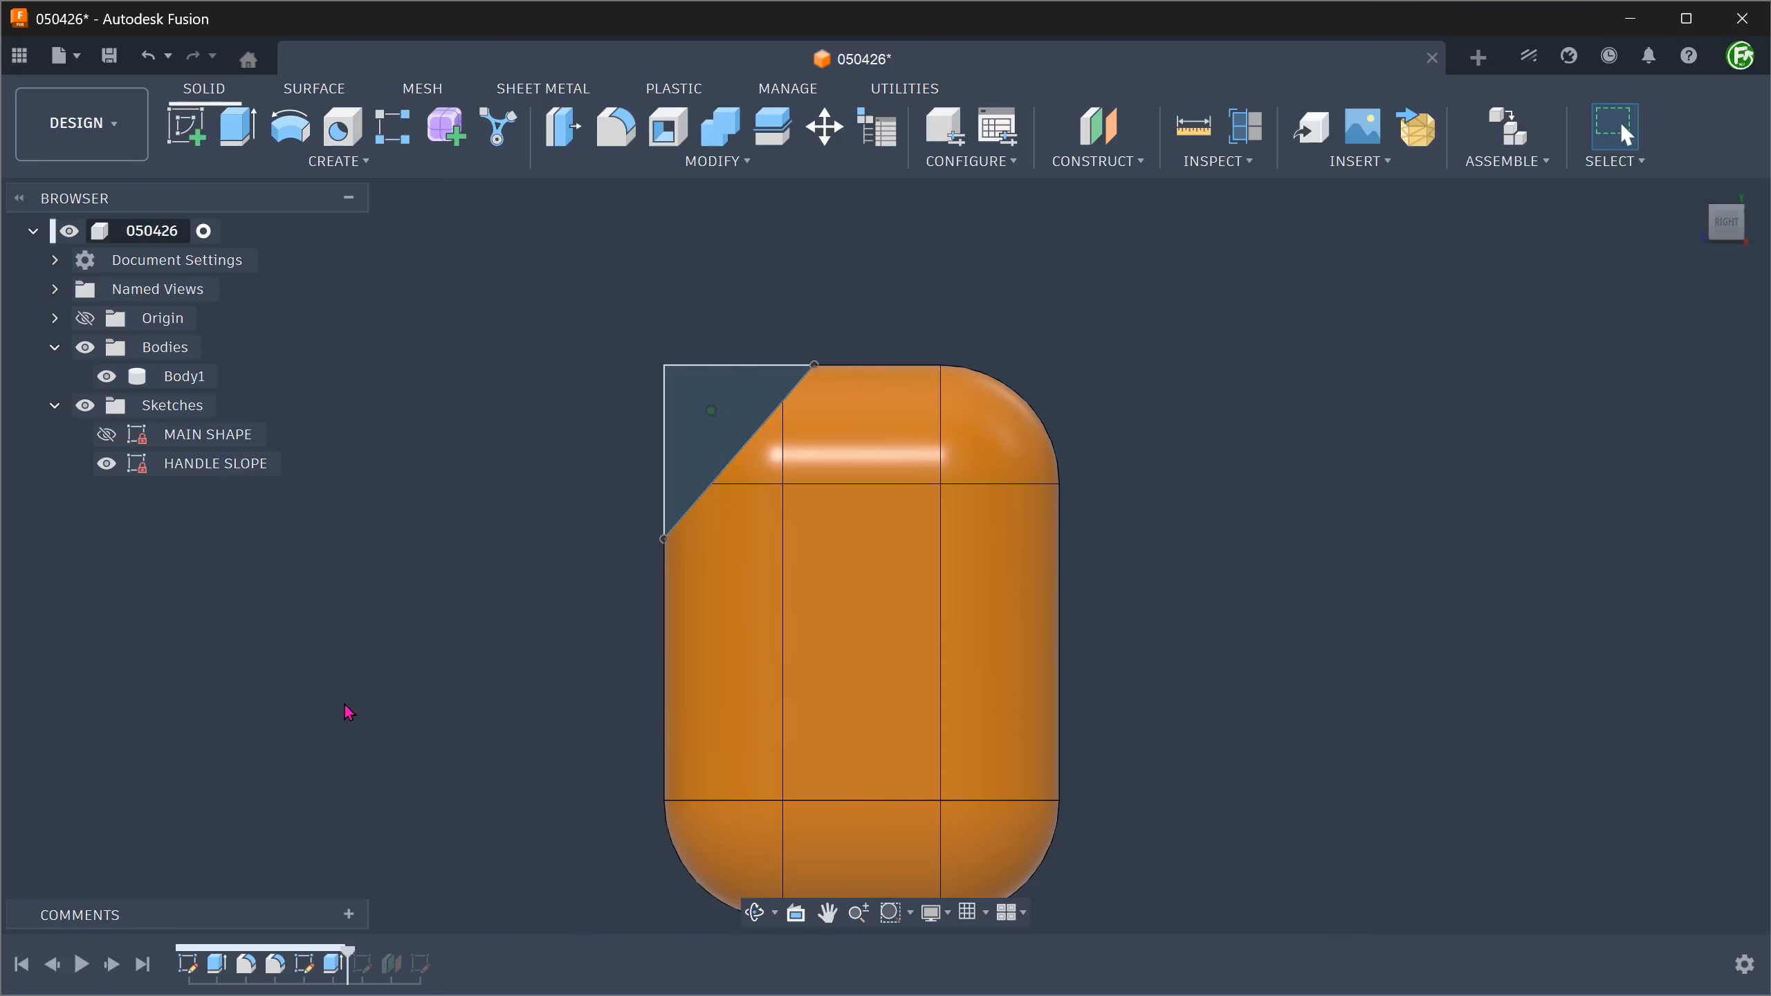
left_click(106, 464)
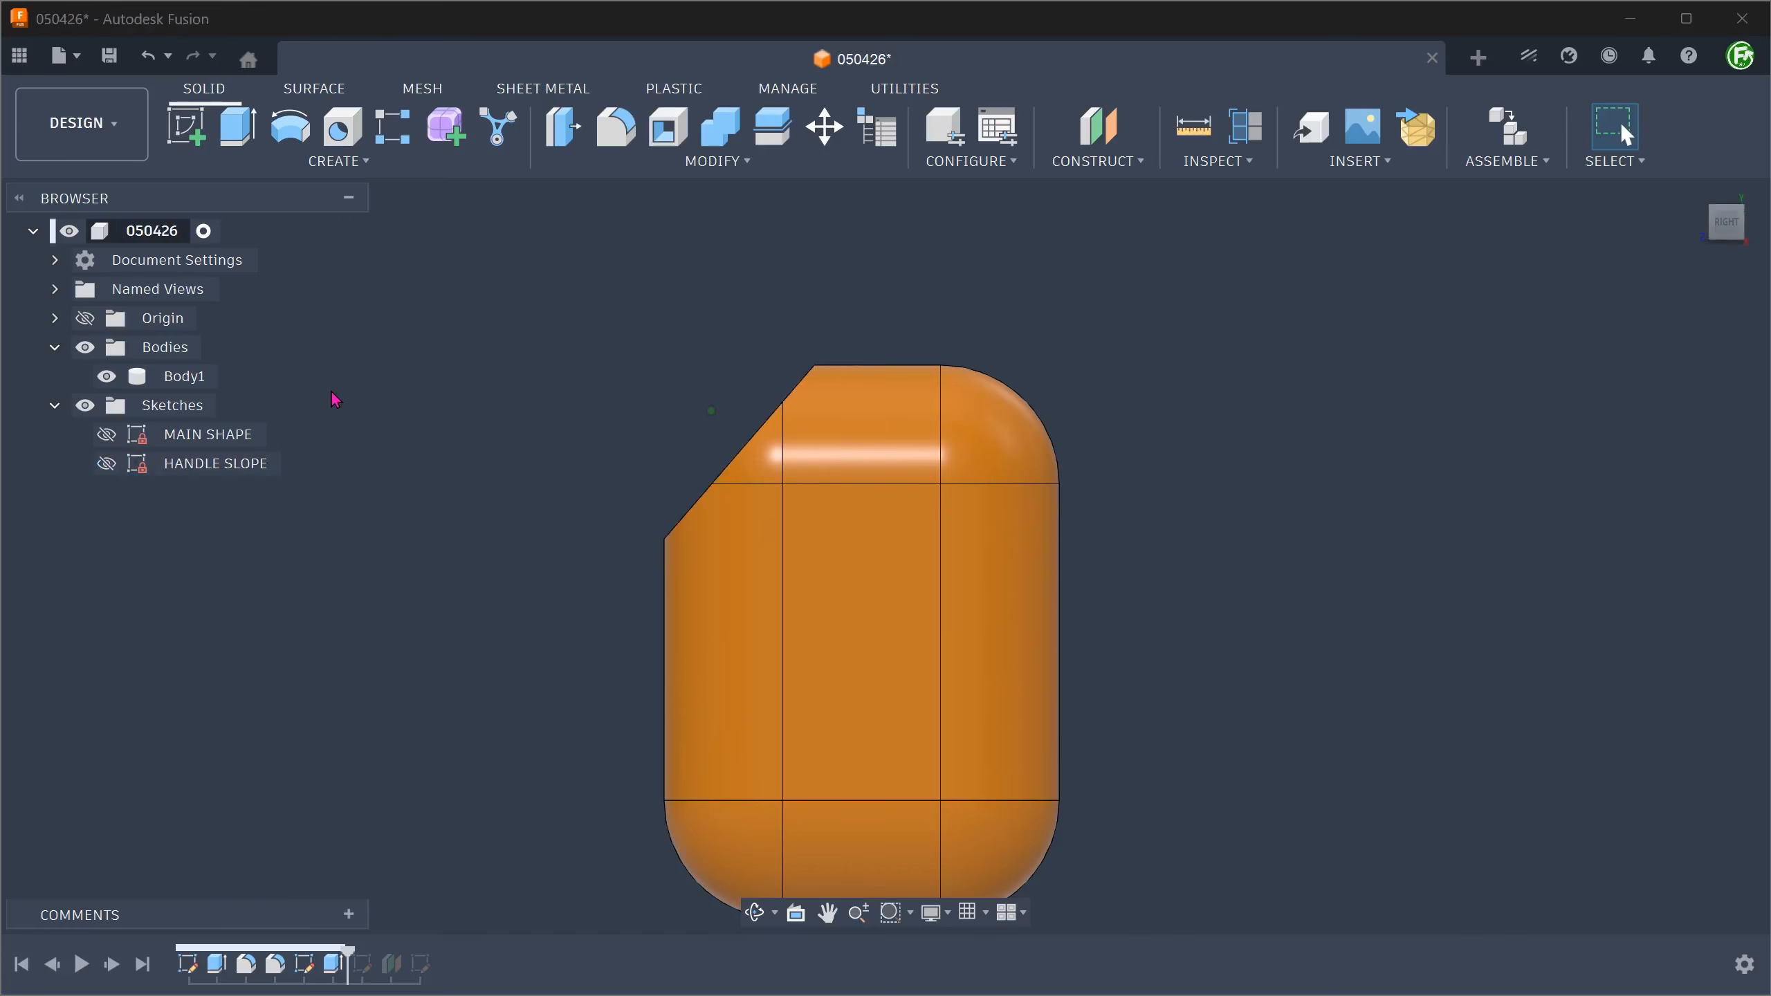
middle_click_drag(354, 385, 399, 342, "shift")
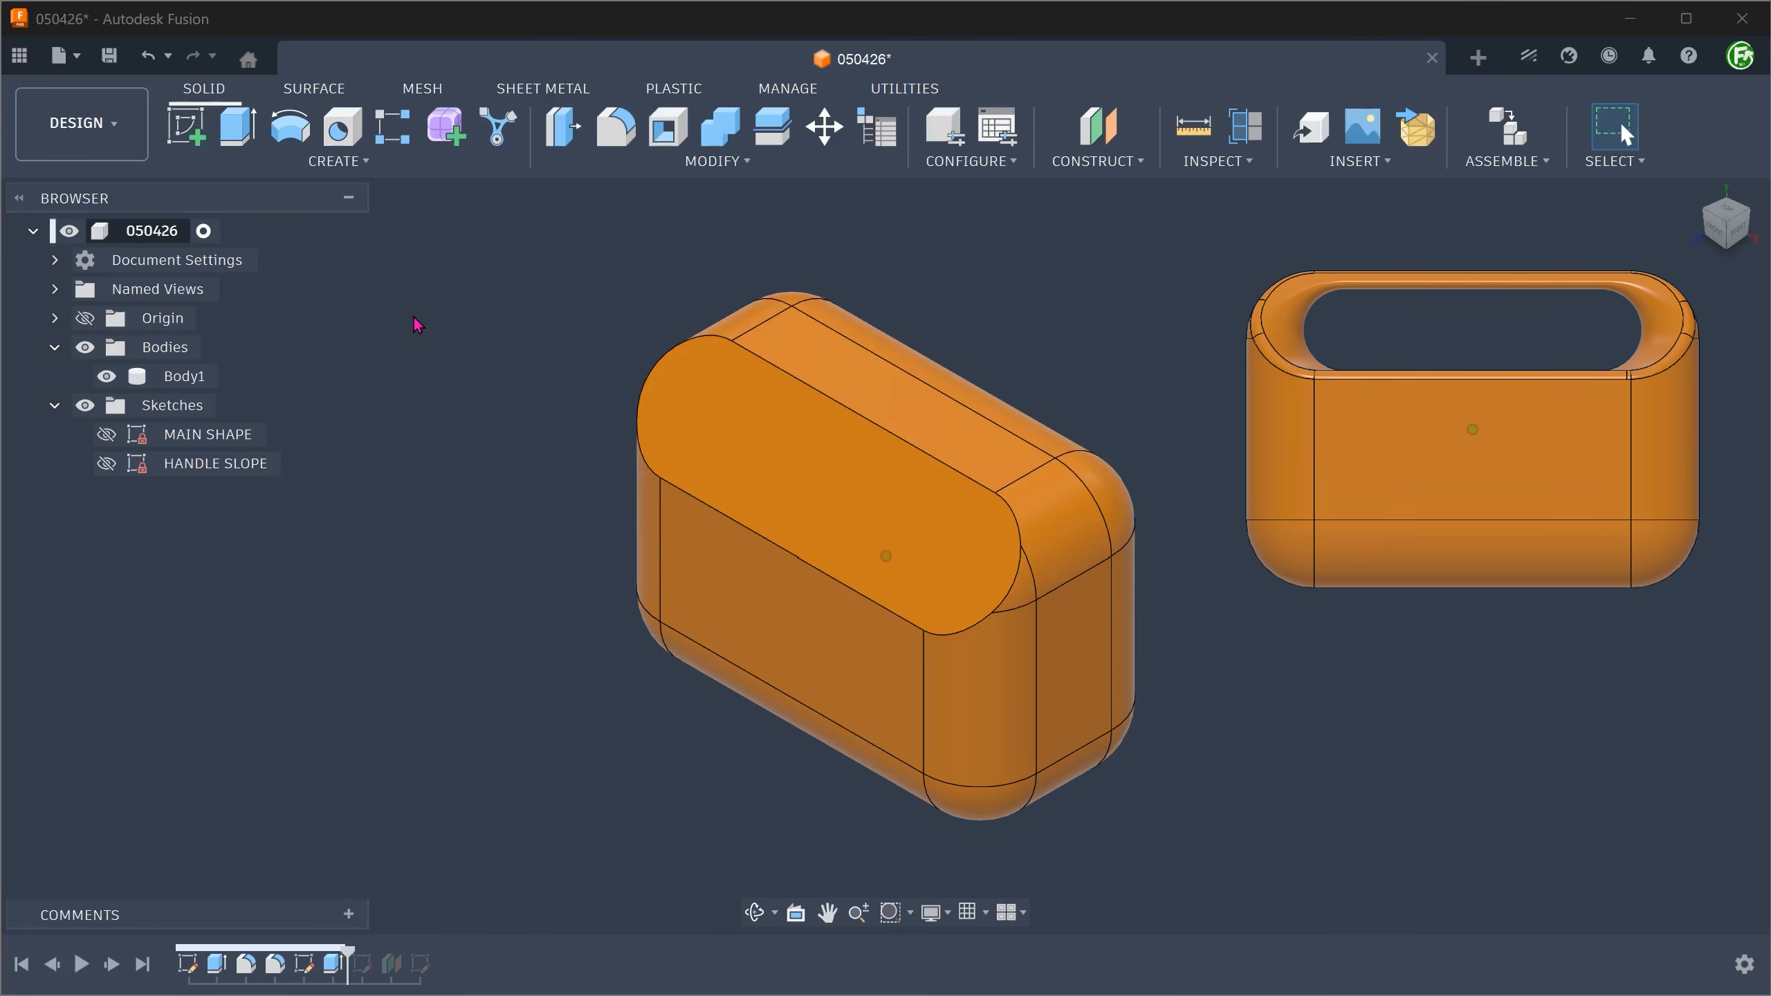
left_click(773, 472)
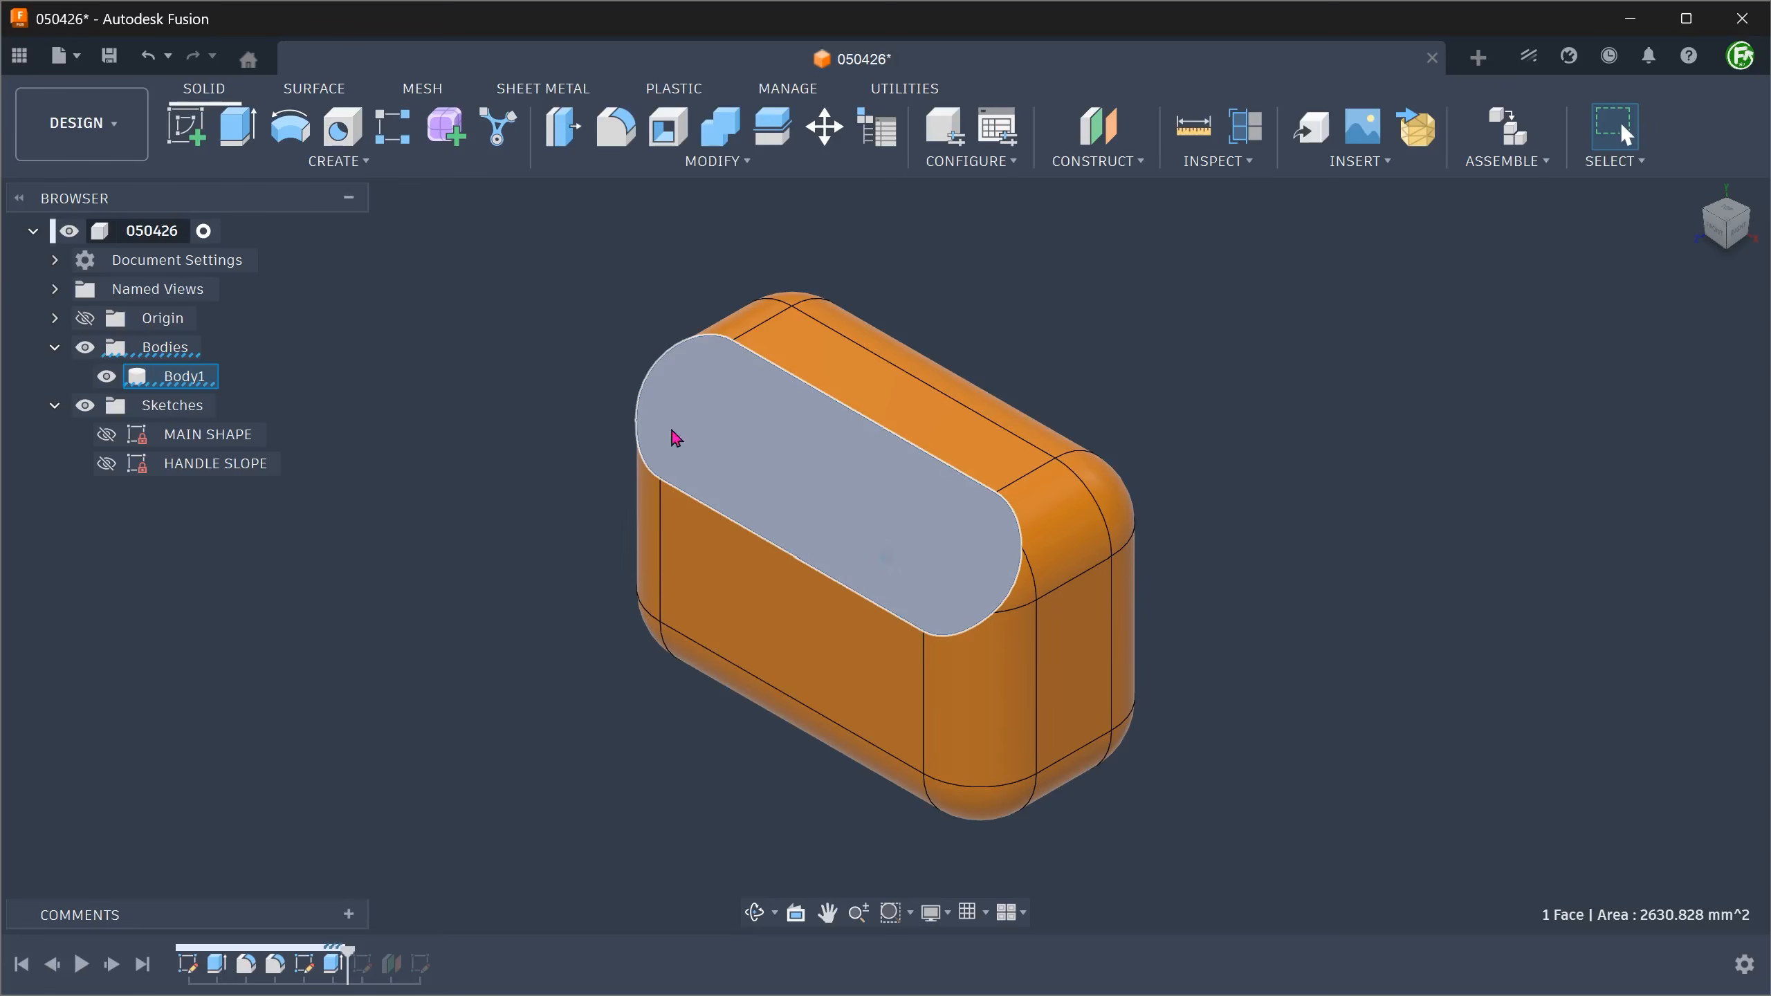
left_click(492, 424)
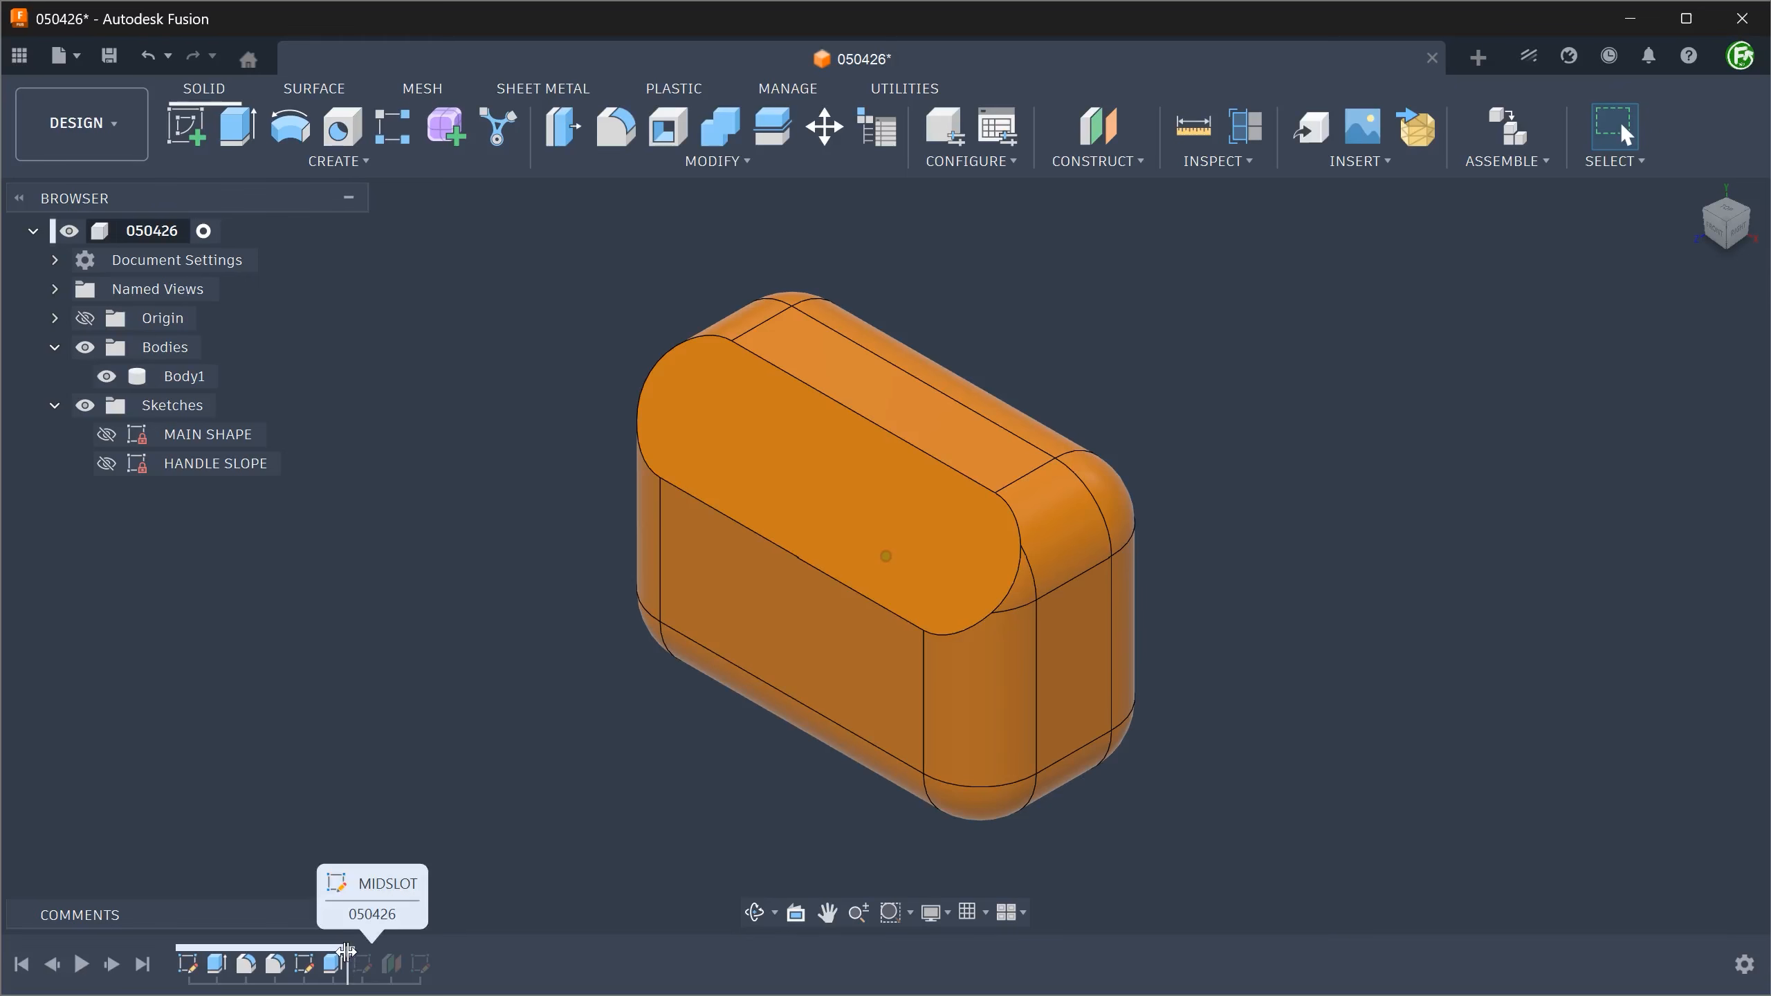
- Advance the timeline past the MIDSLOT sketch, show it and compare it with the sloped face's lower edge in the front view
left_click_drag(347, 952, 364, 954)
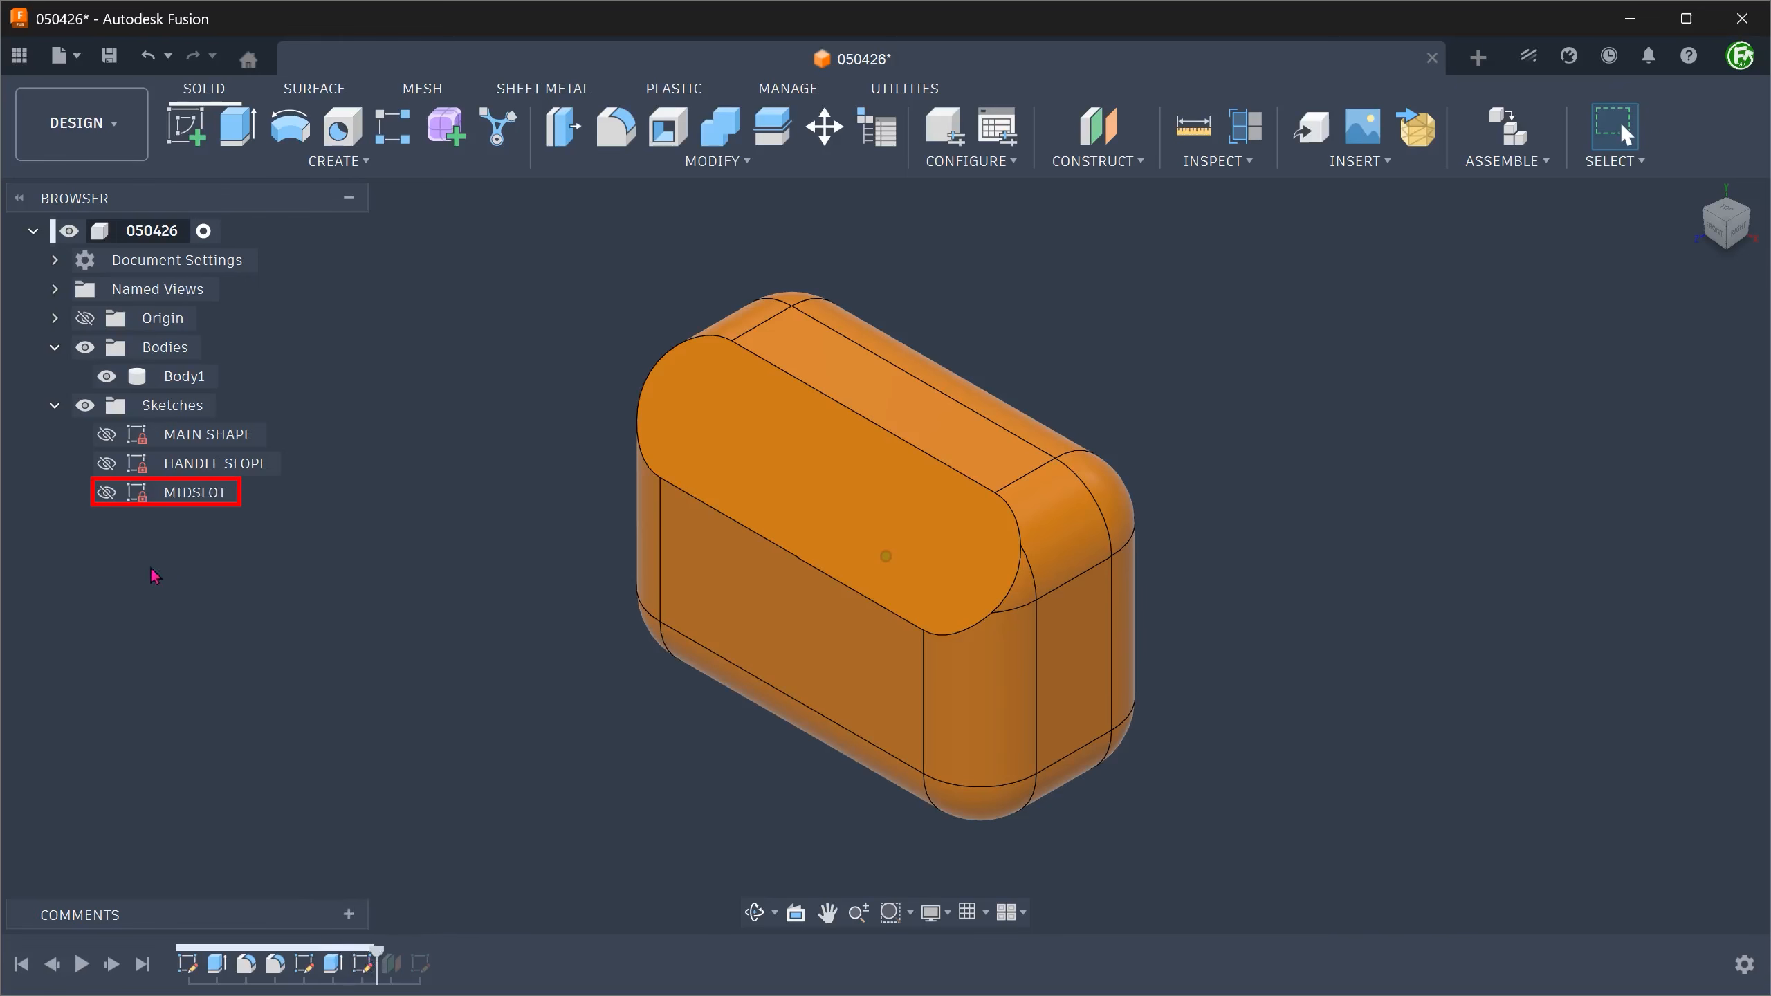
left_click(106, 493)
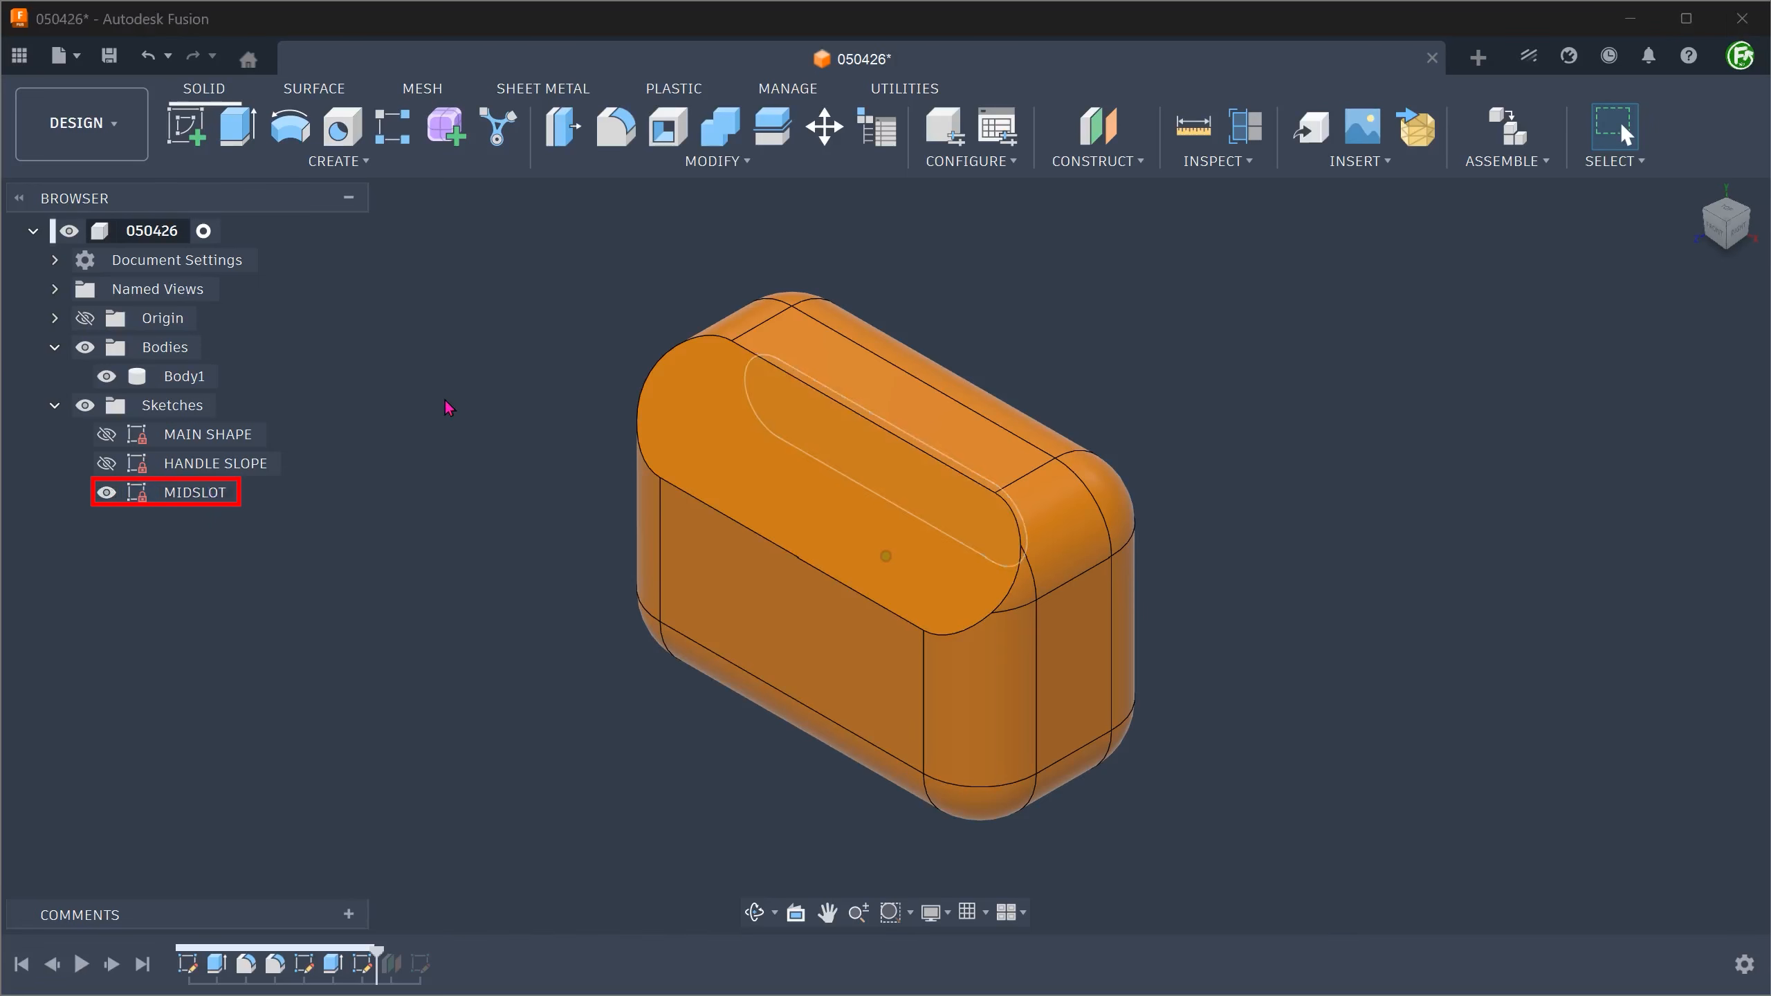
left_click(273, 489)
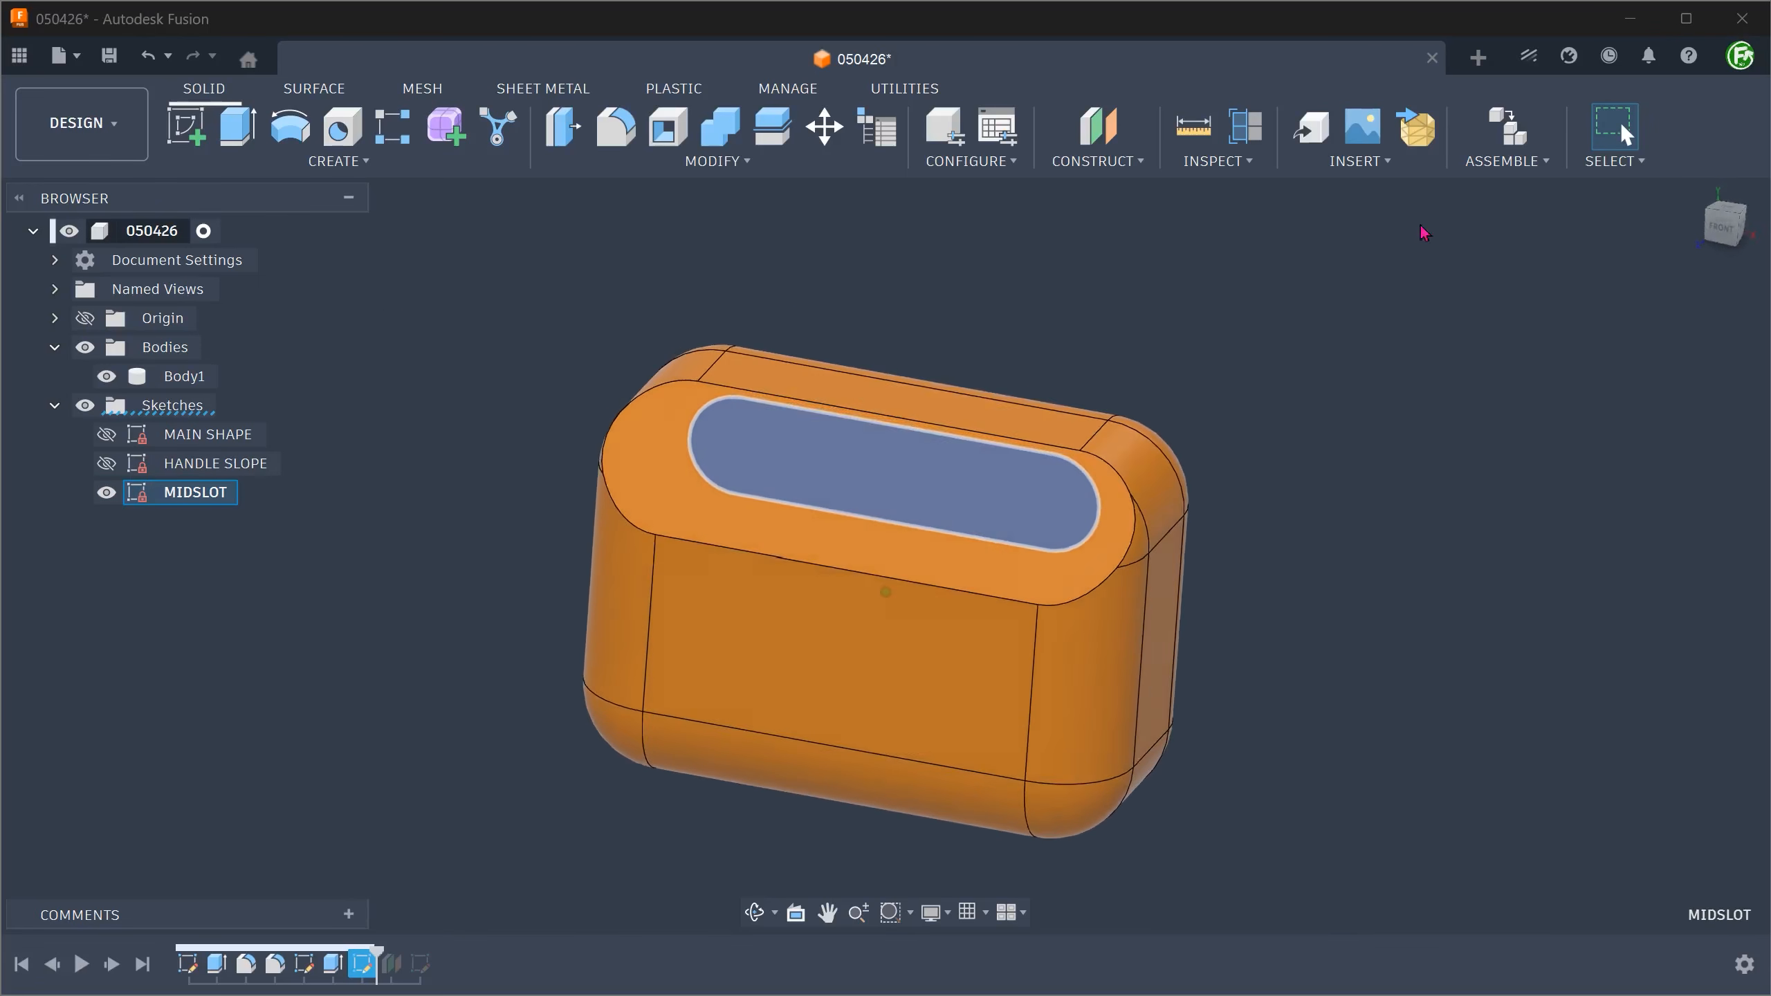
left_click(1709, 236)
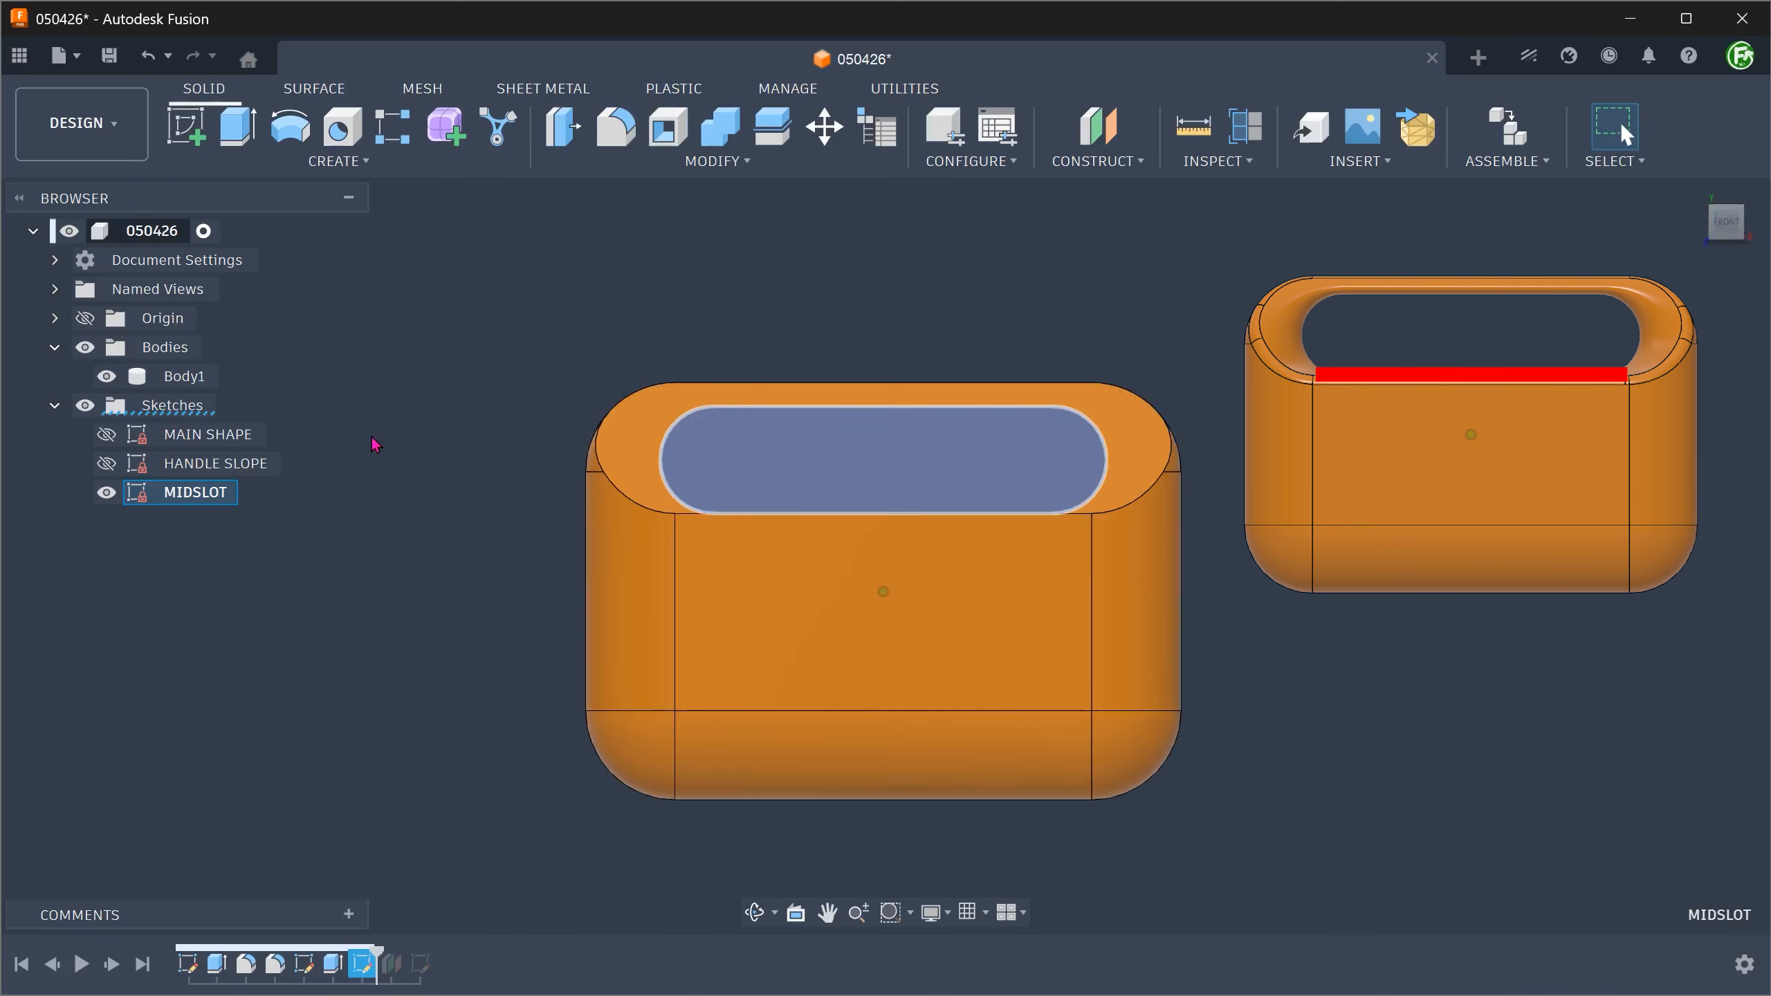
key("Escape")
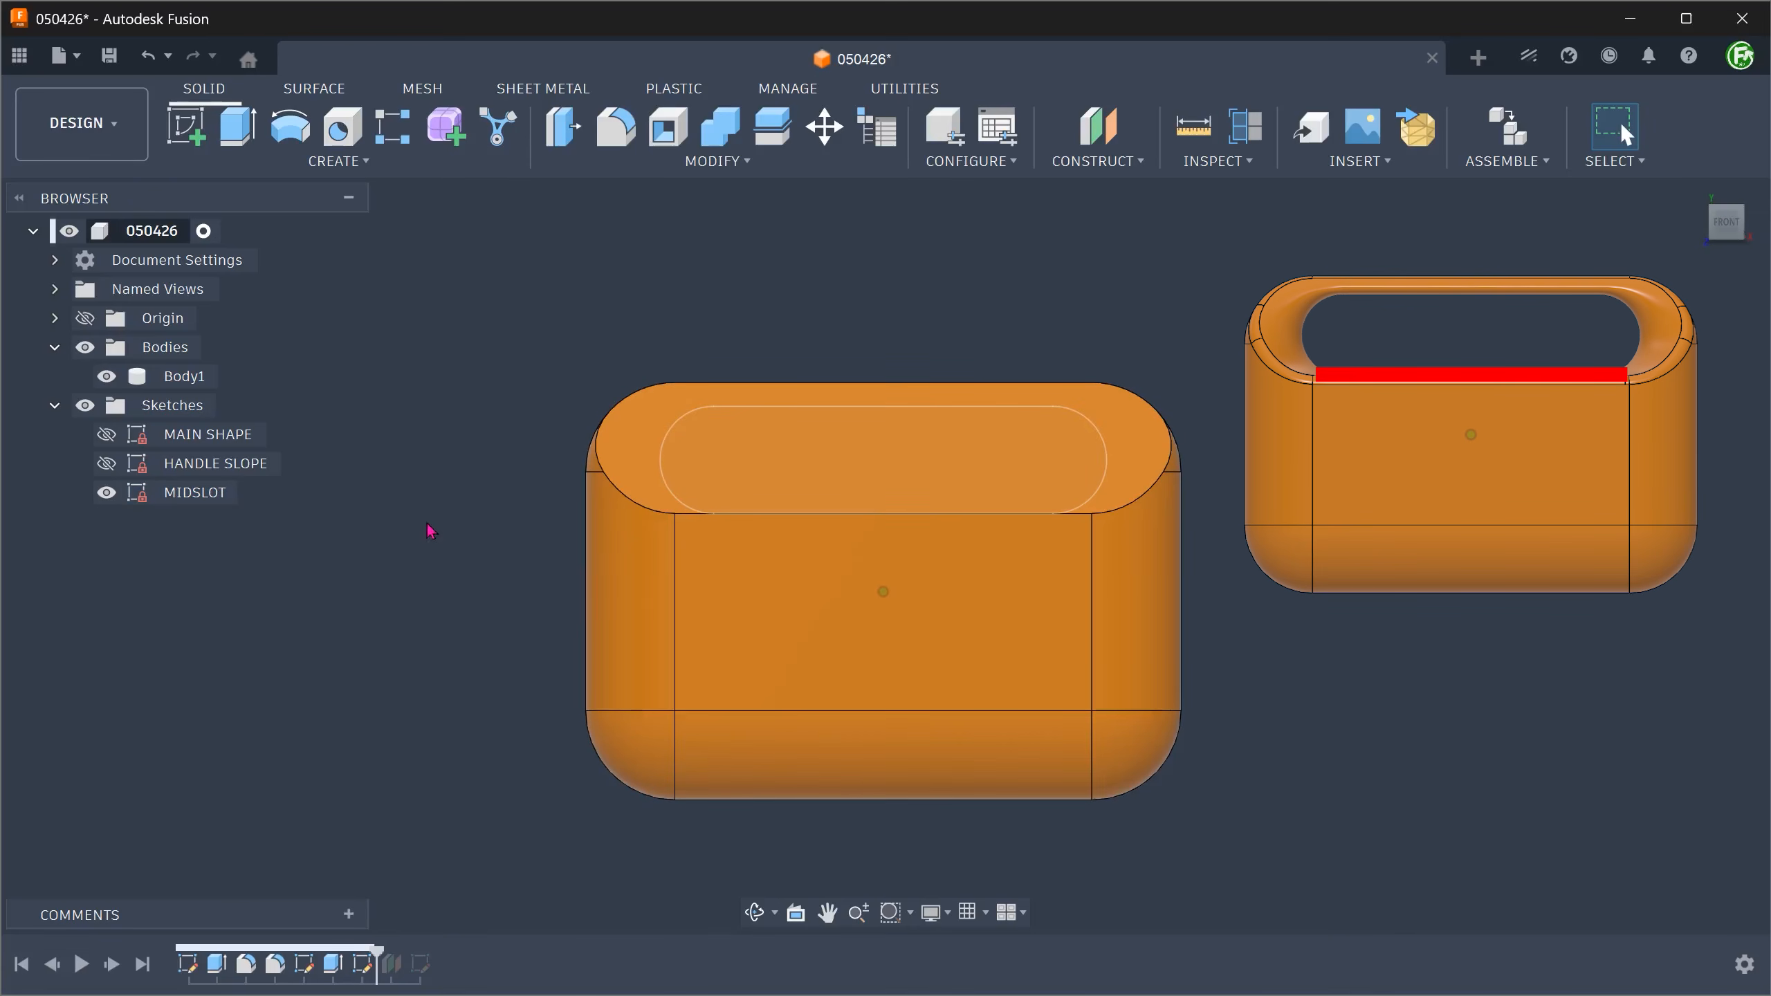
left_click(686, 516)
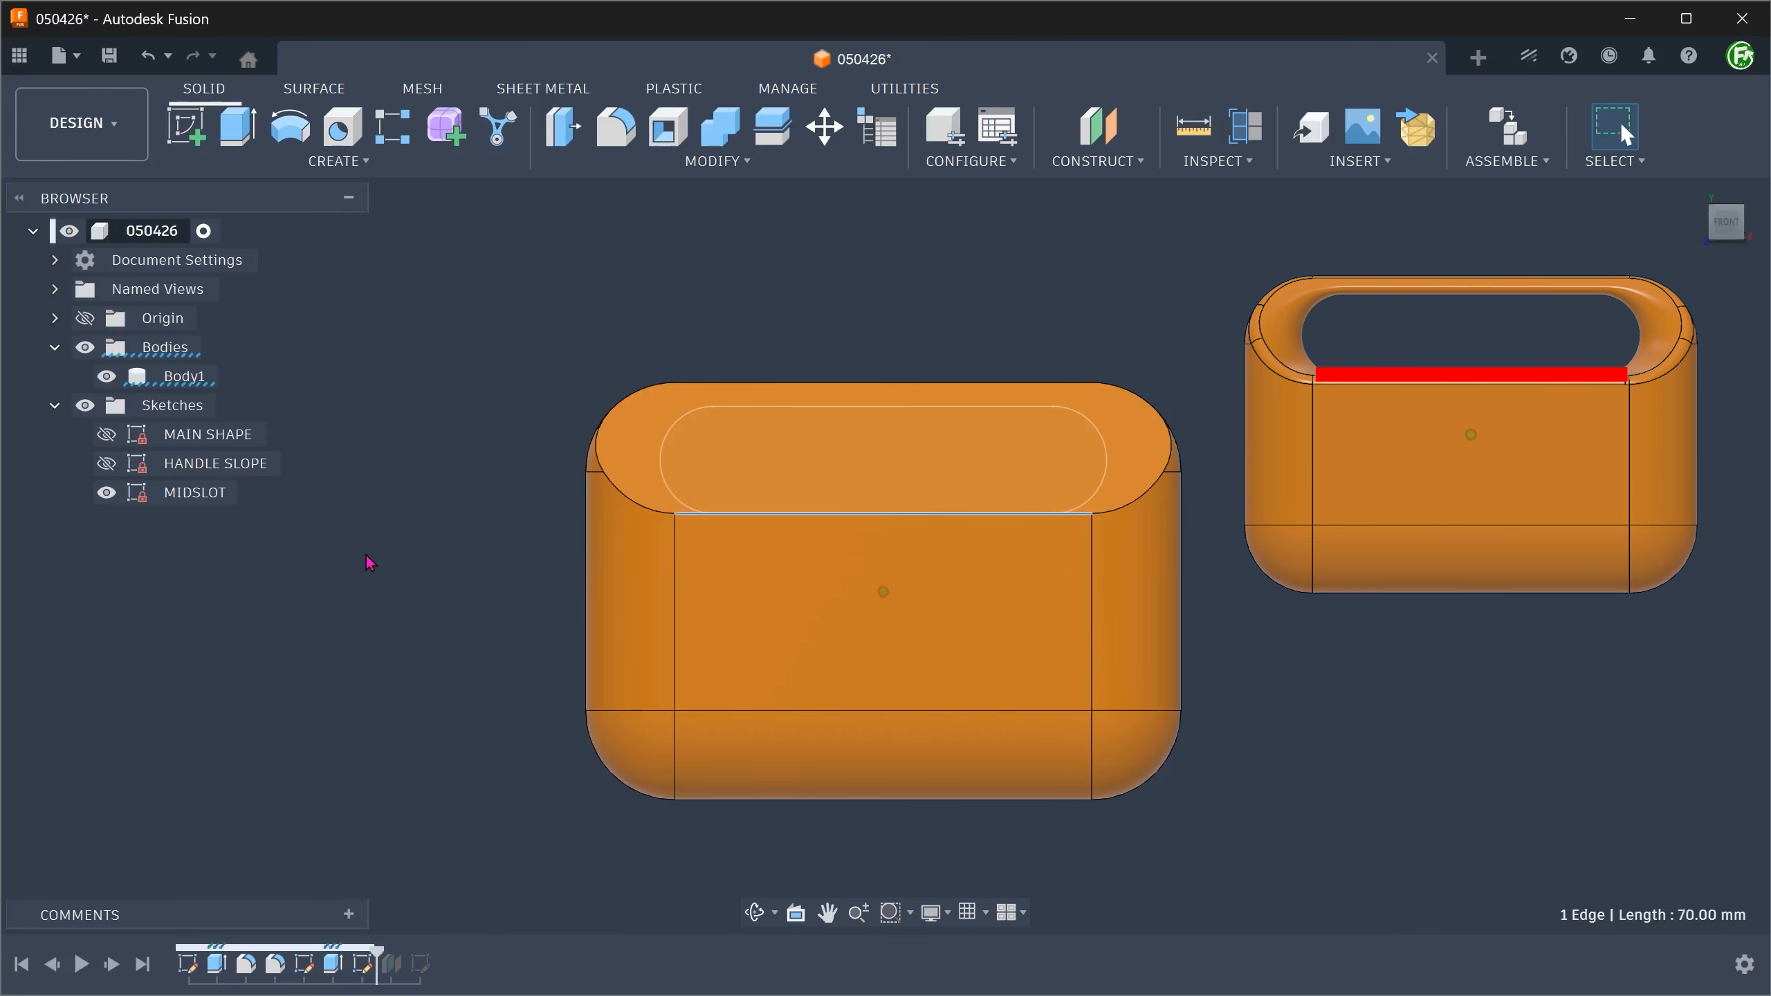
key("Escape")
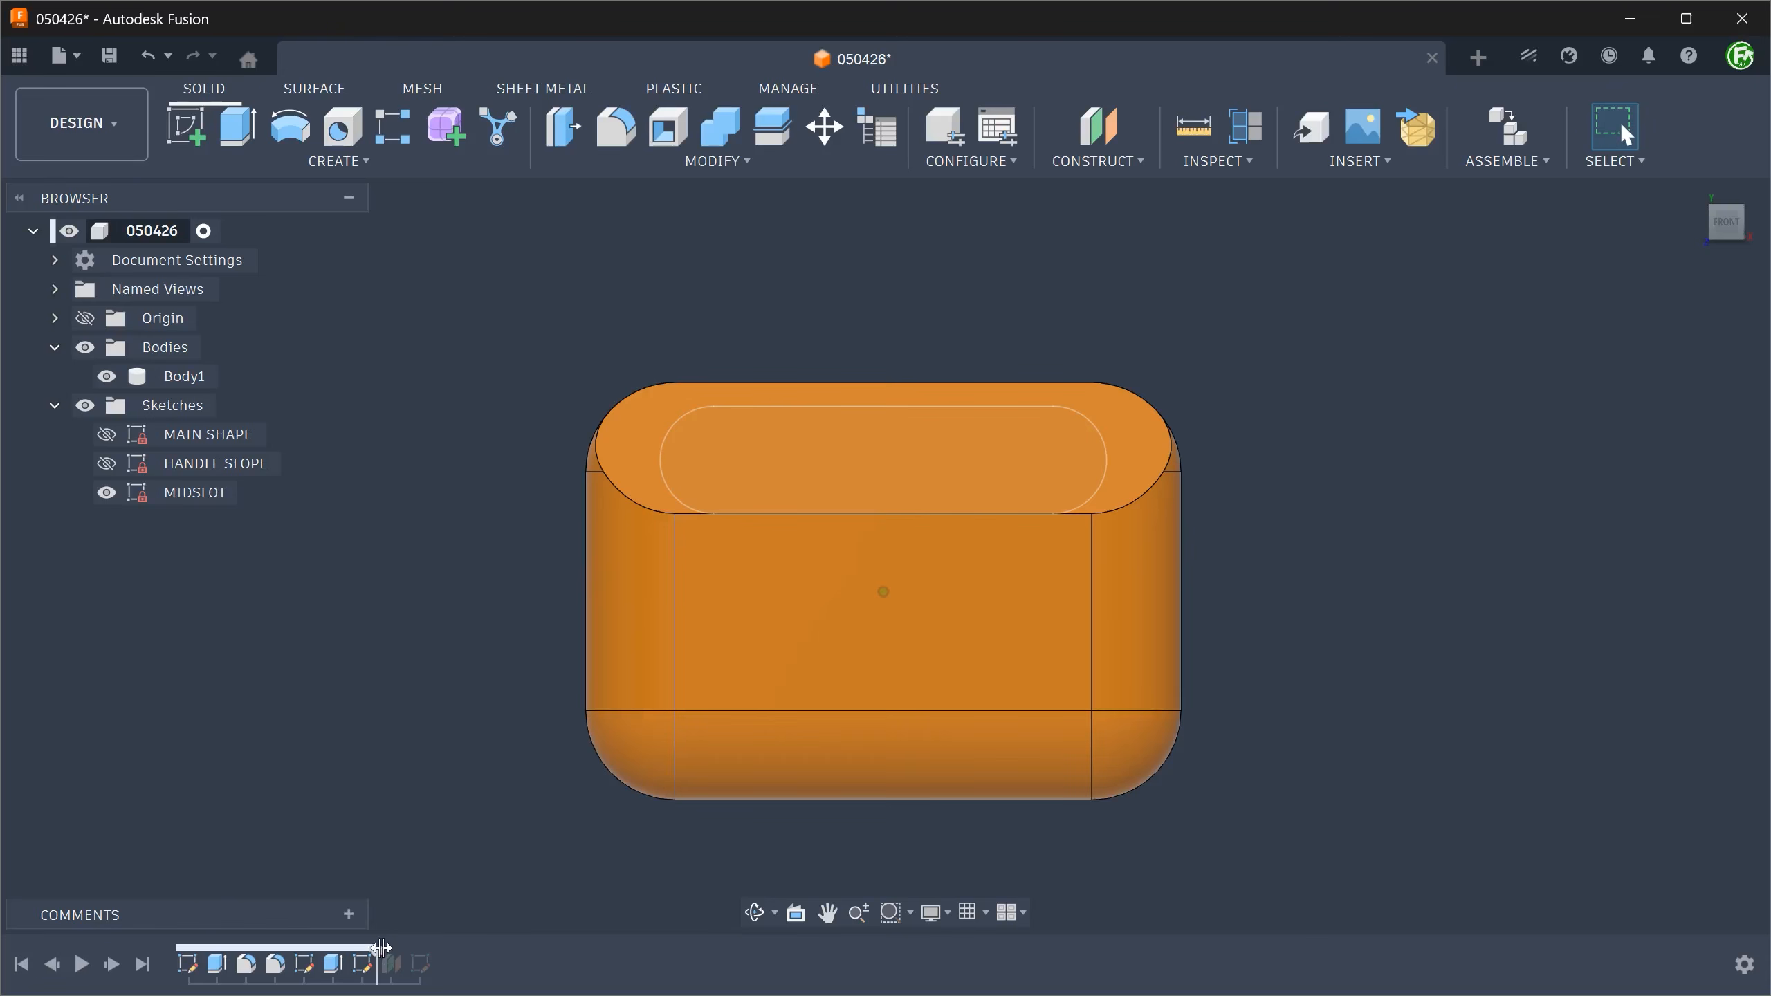
- Advance the timeline to its end, show the OFFSET SLOT sketch and compare it with MIDSLOT in wireframe display
left_click_drag(377, 949, 420, 950)
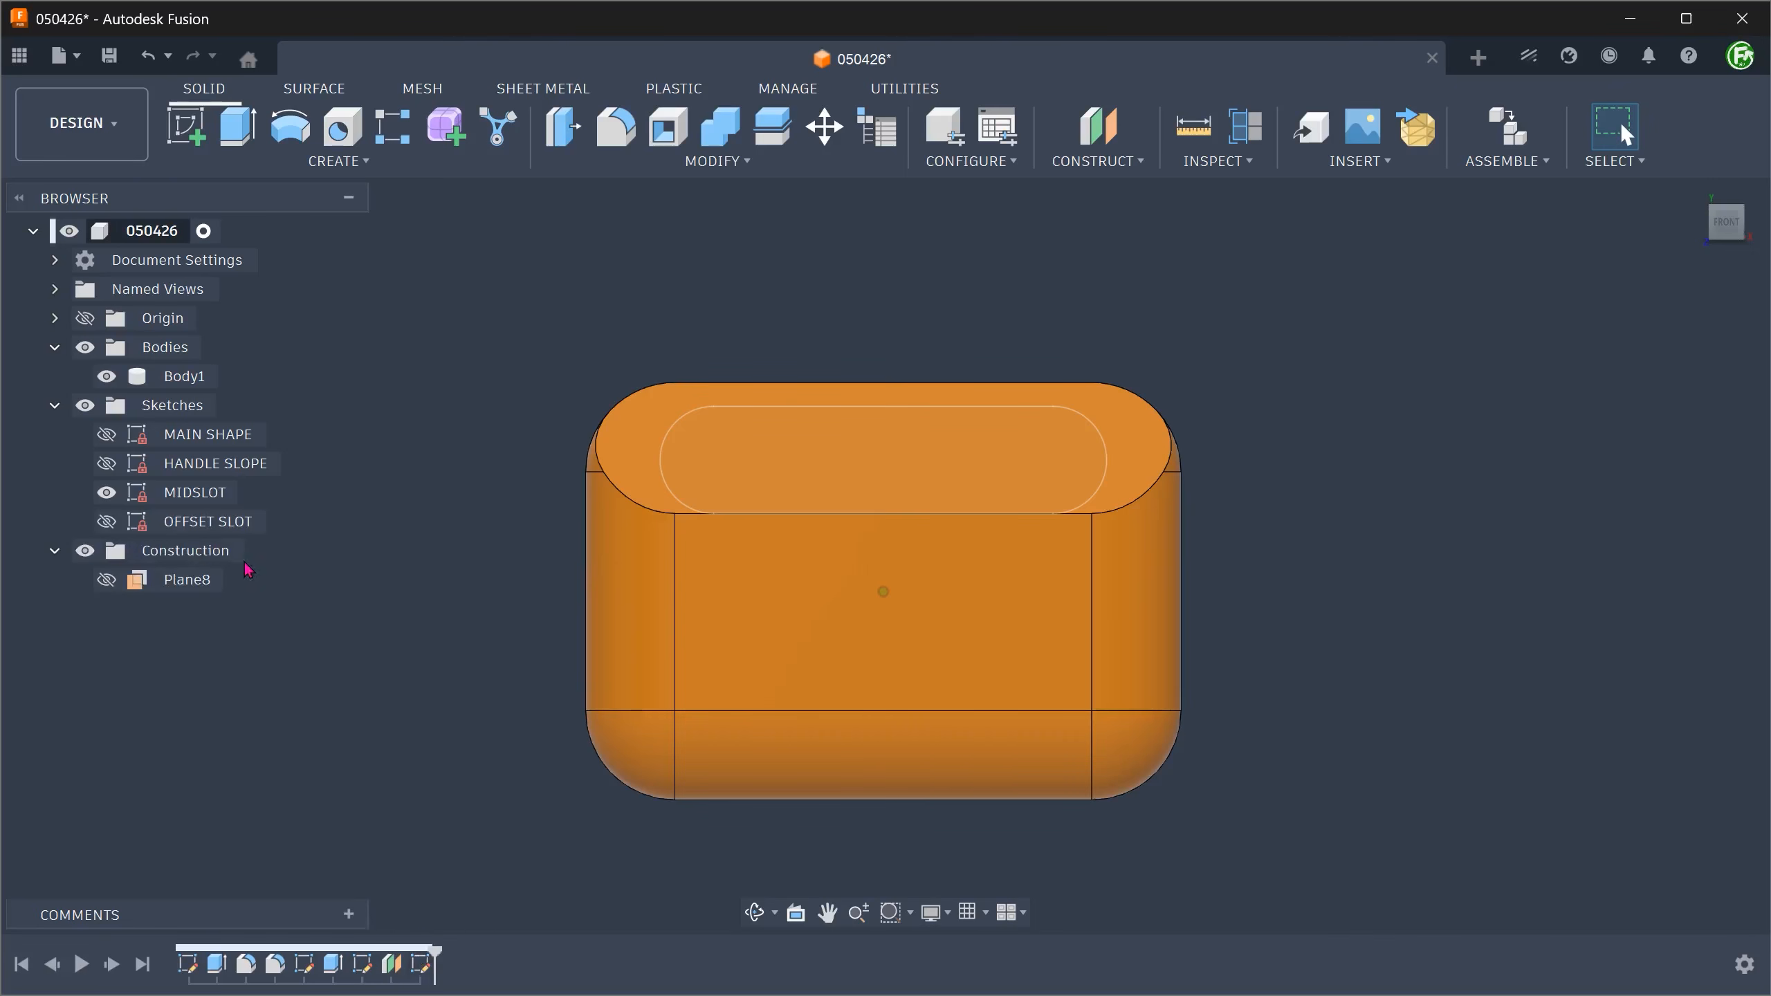
left_click(106, 521)
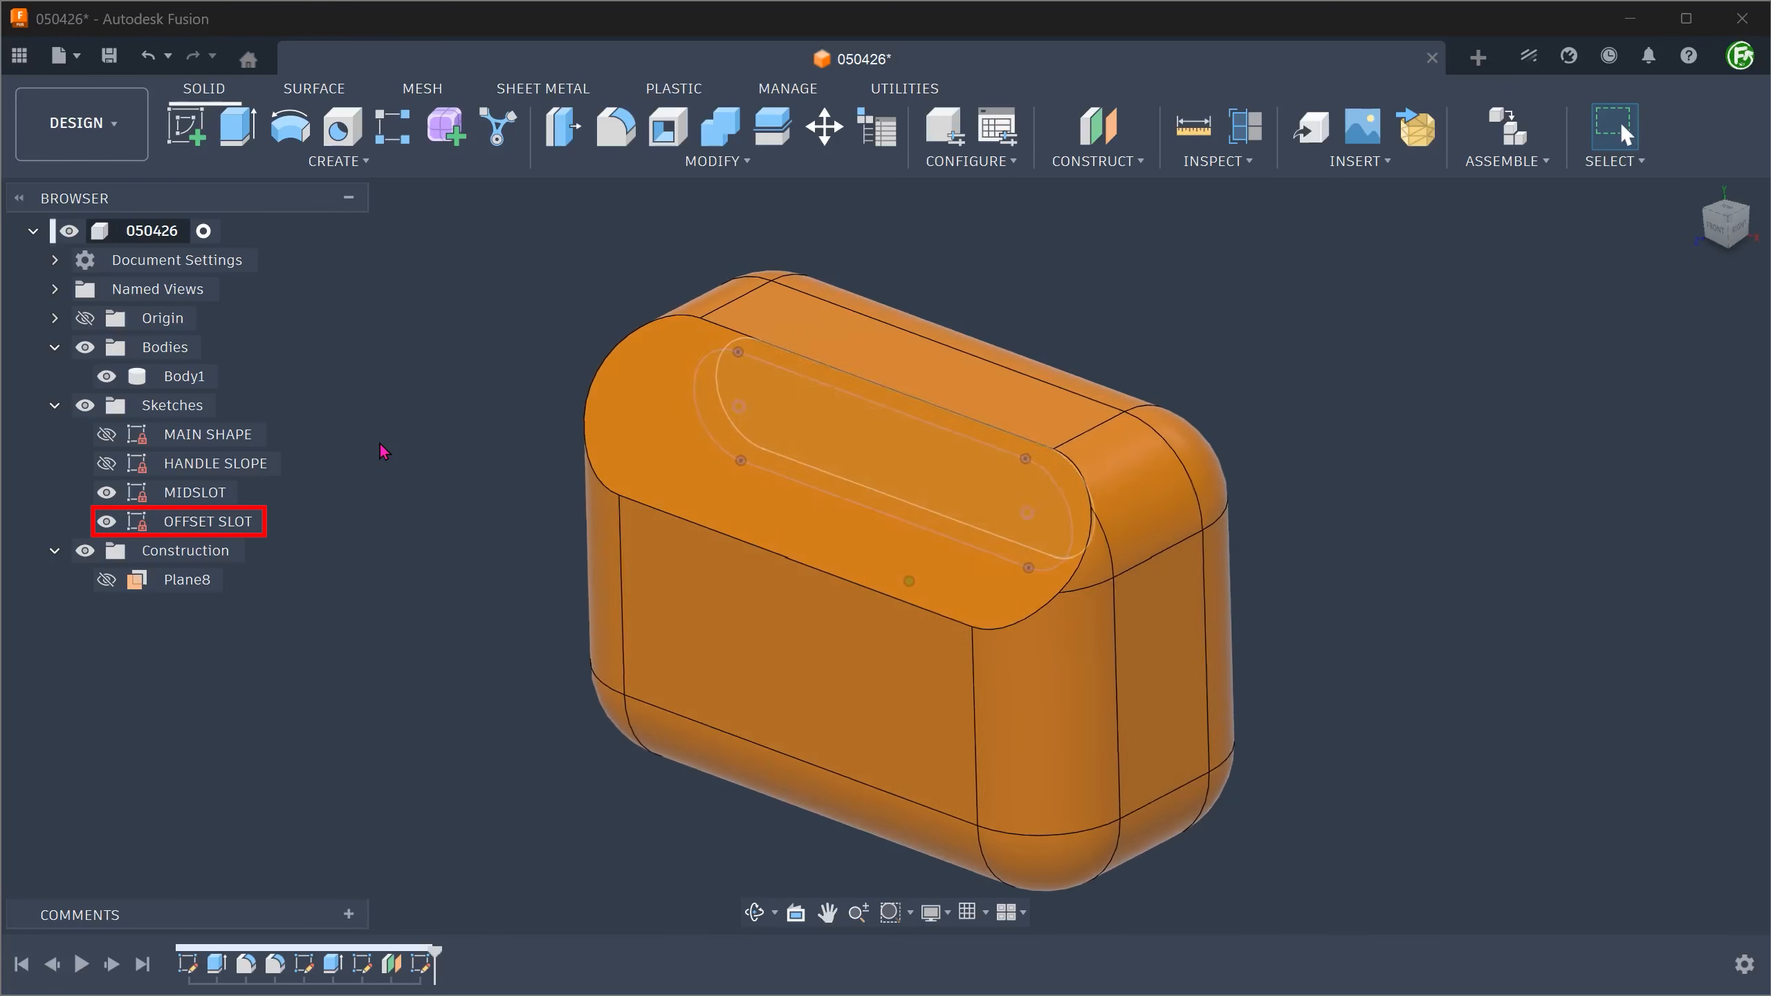
key("ctrl+7")
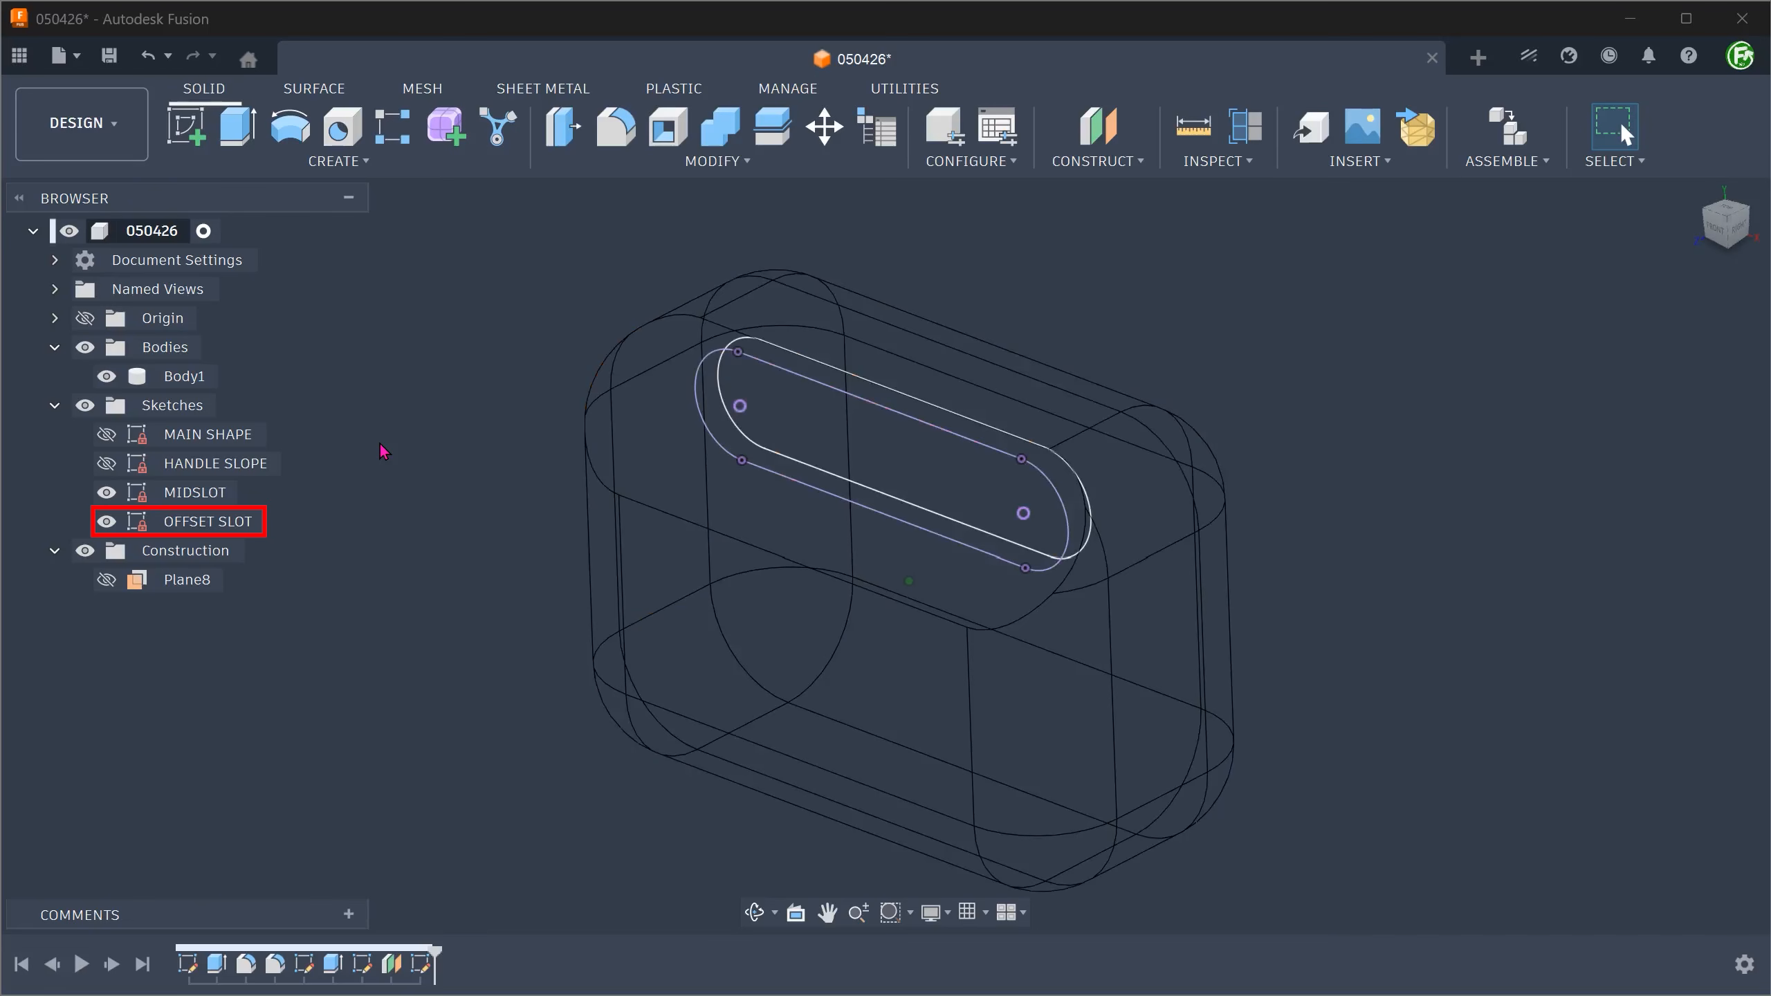
left_click(273, 524)
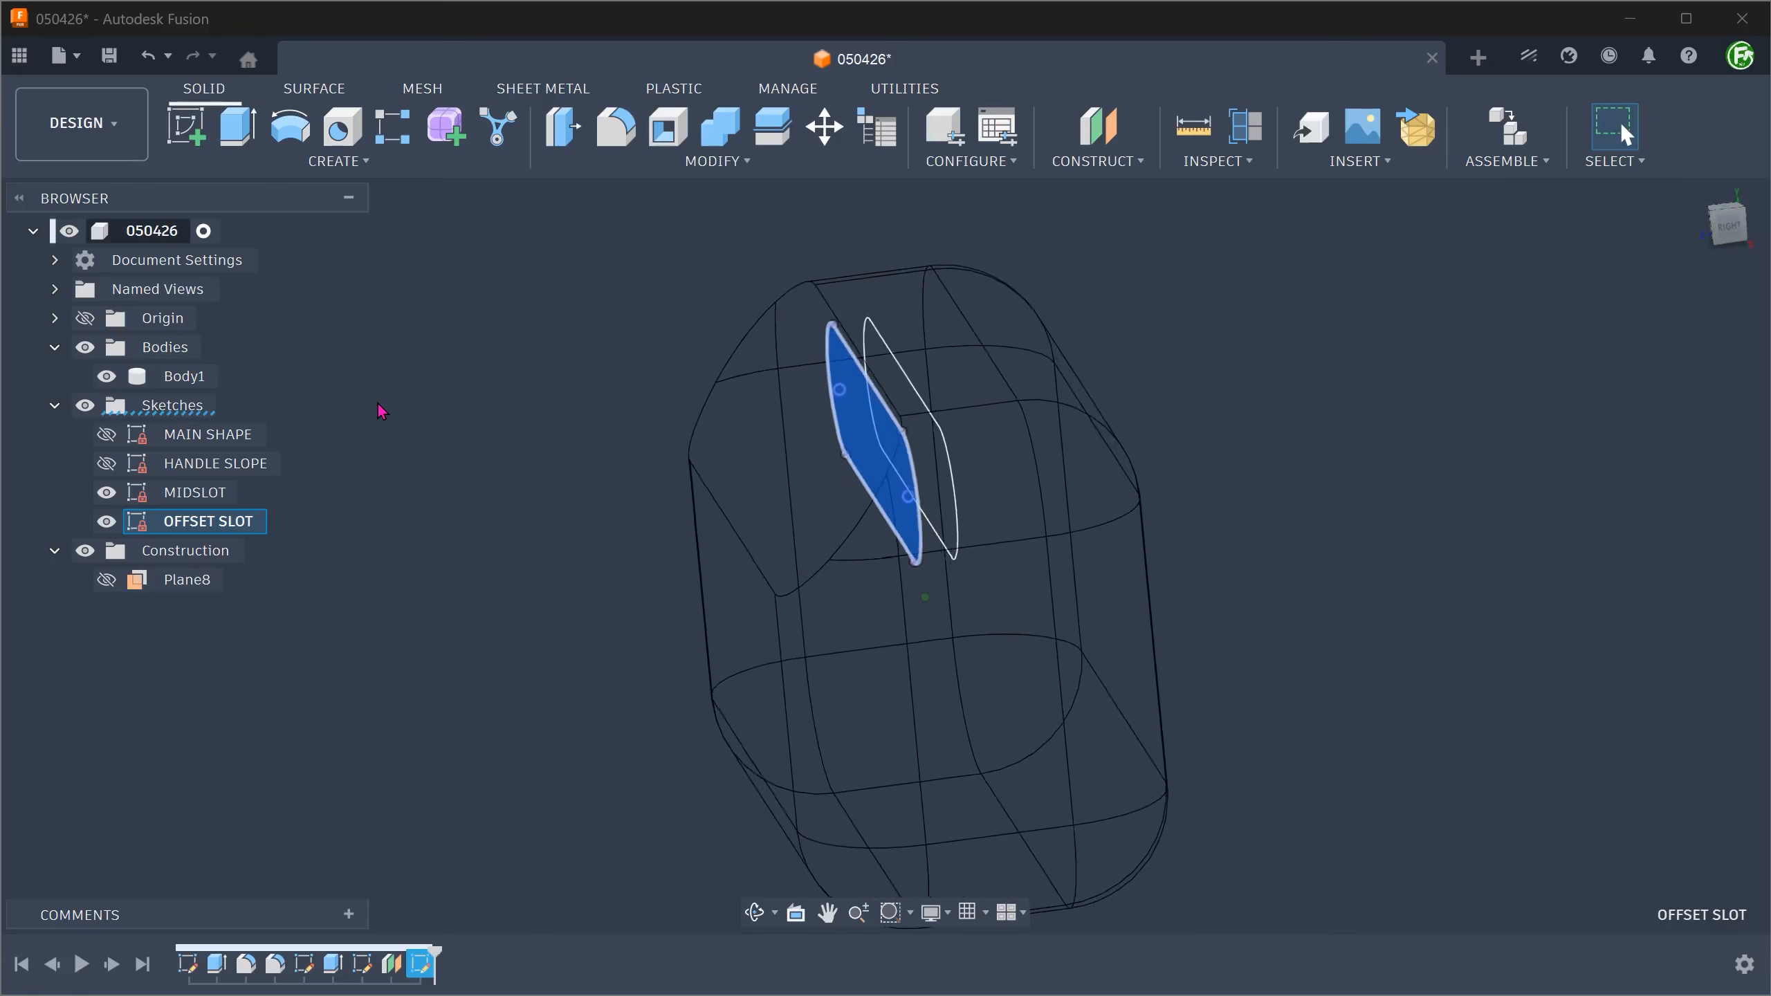
key("Escape")
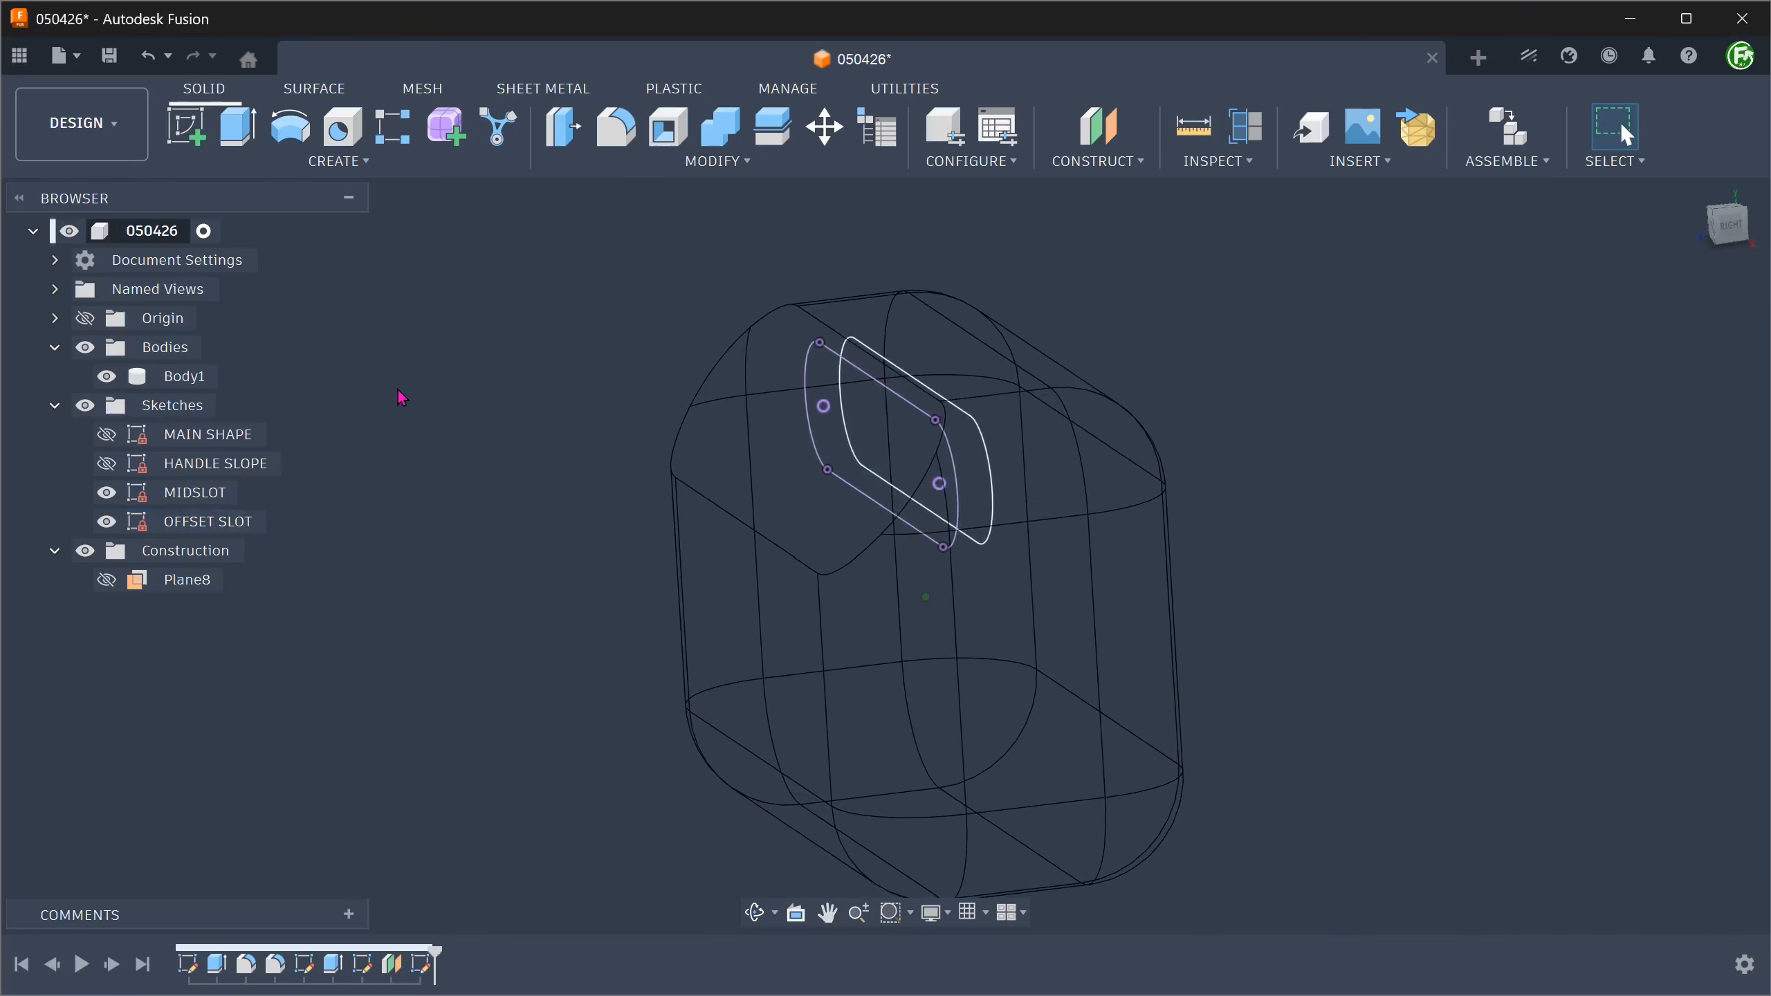
key("ctrl+6")
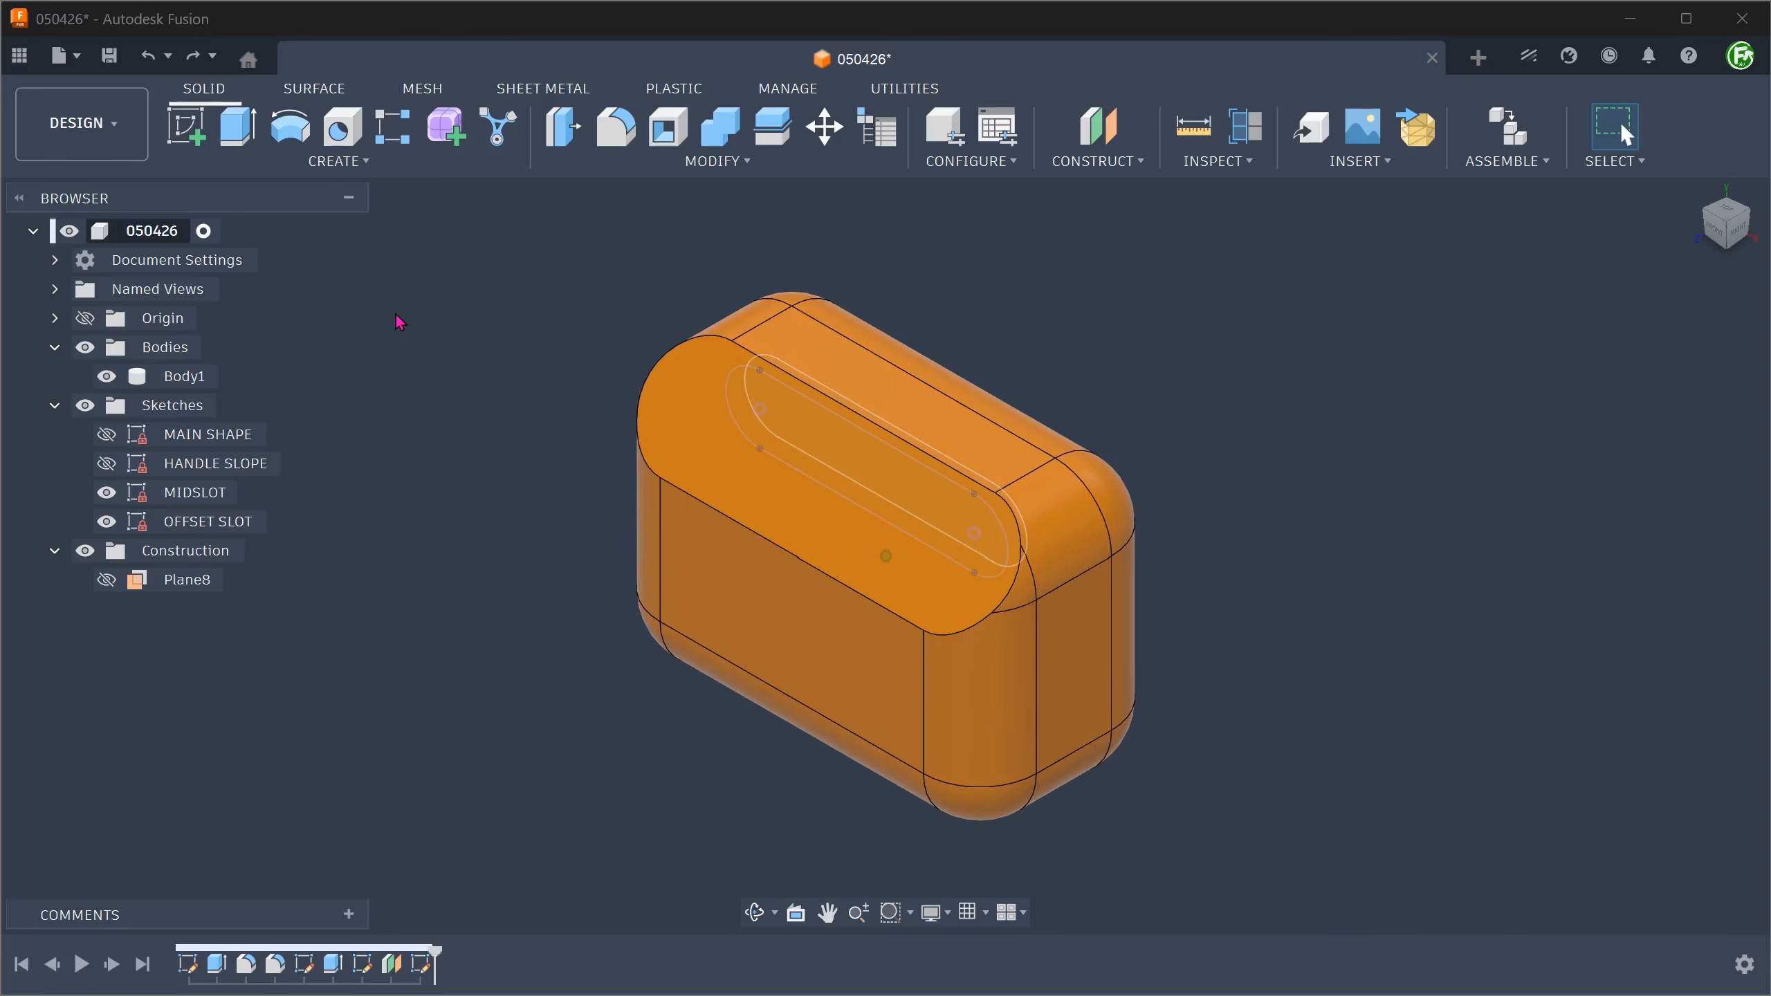
- Start a loft from the sloped face through the OFFSET SLOT and MIDSLOT profiles, hiding Body1 to reach them
left_click(324, 164)
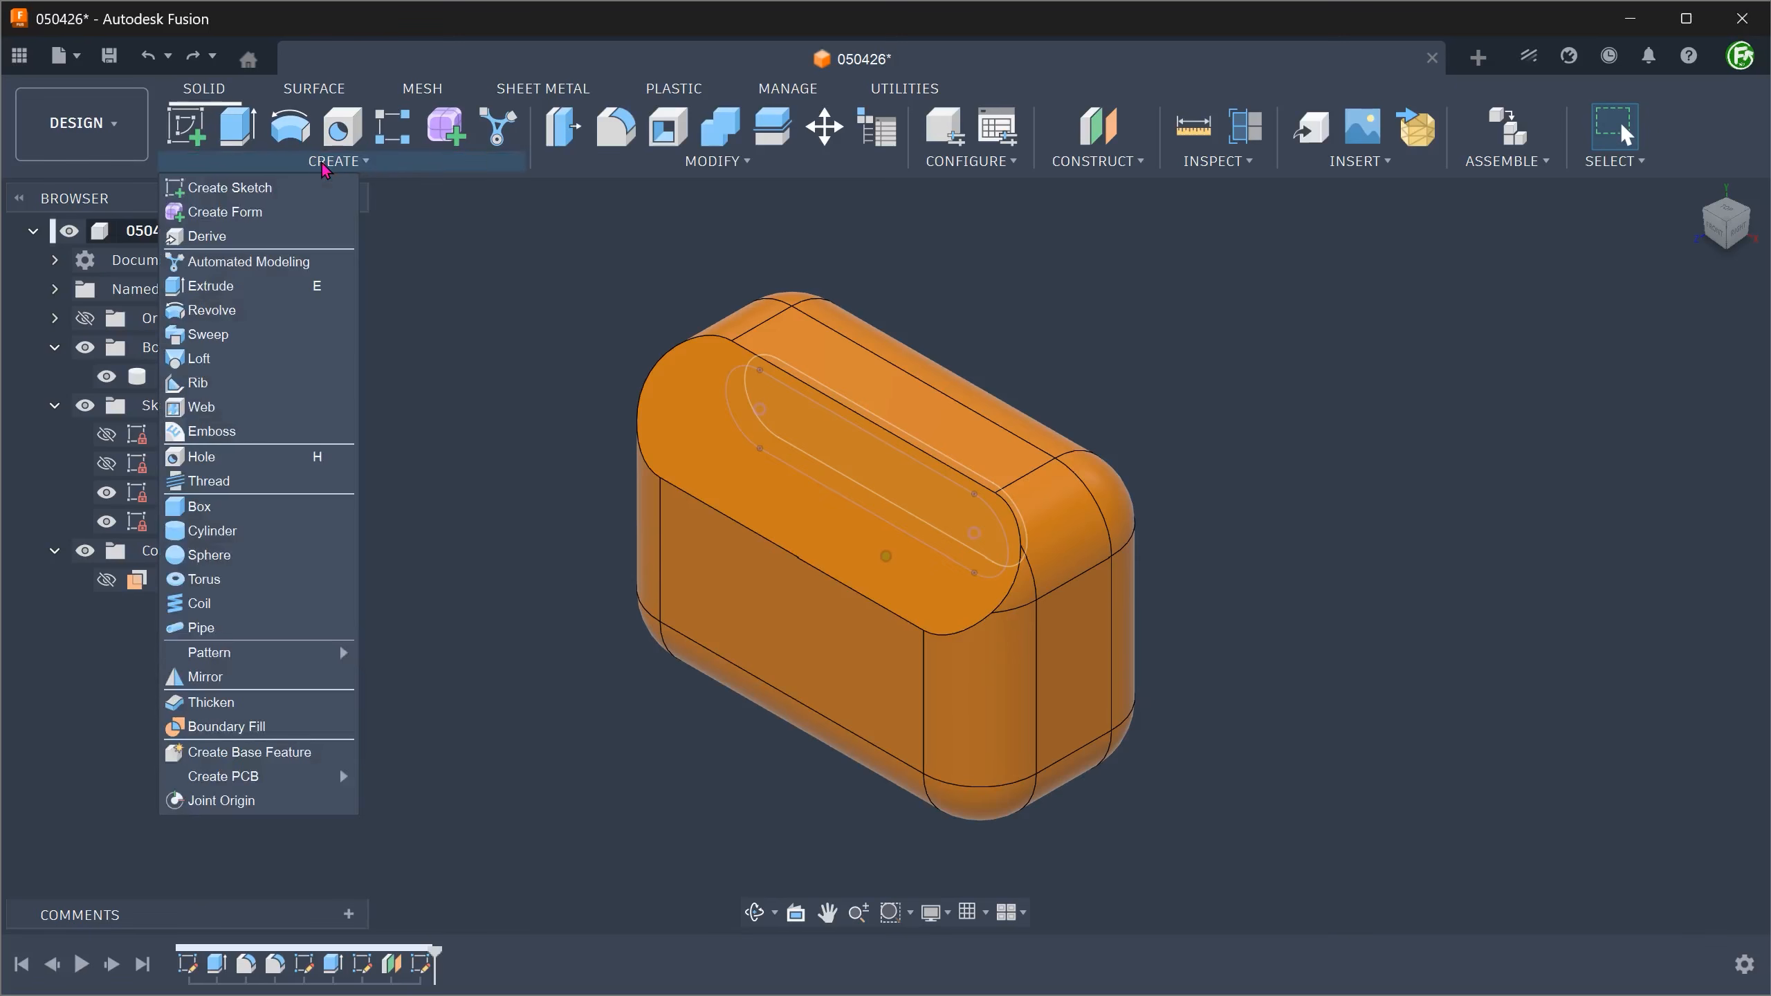
left_click(283, 360)
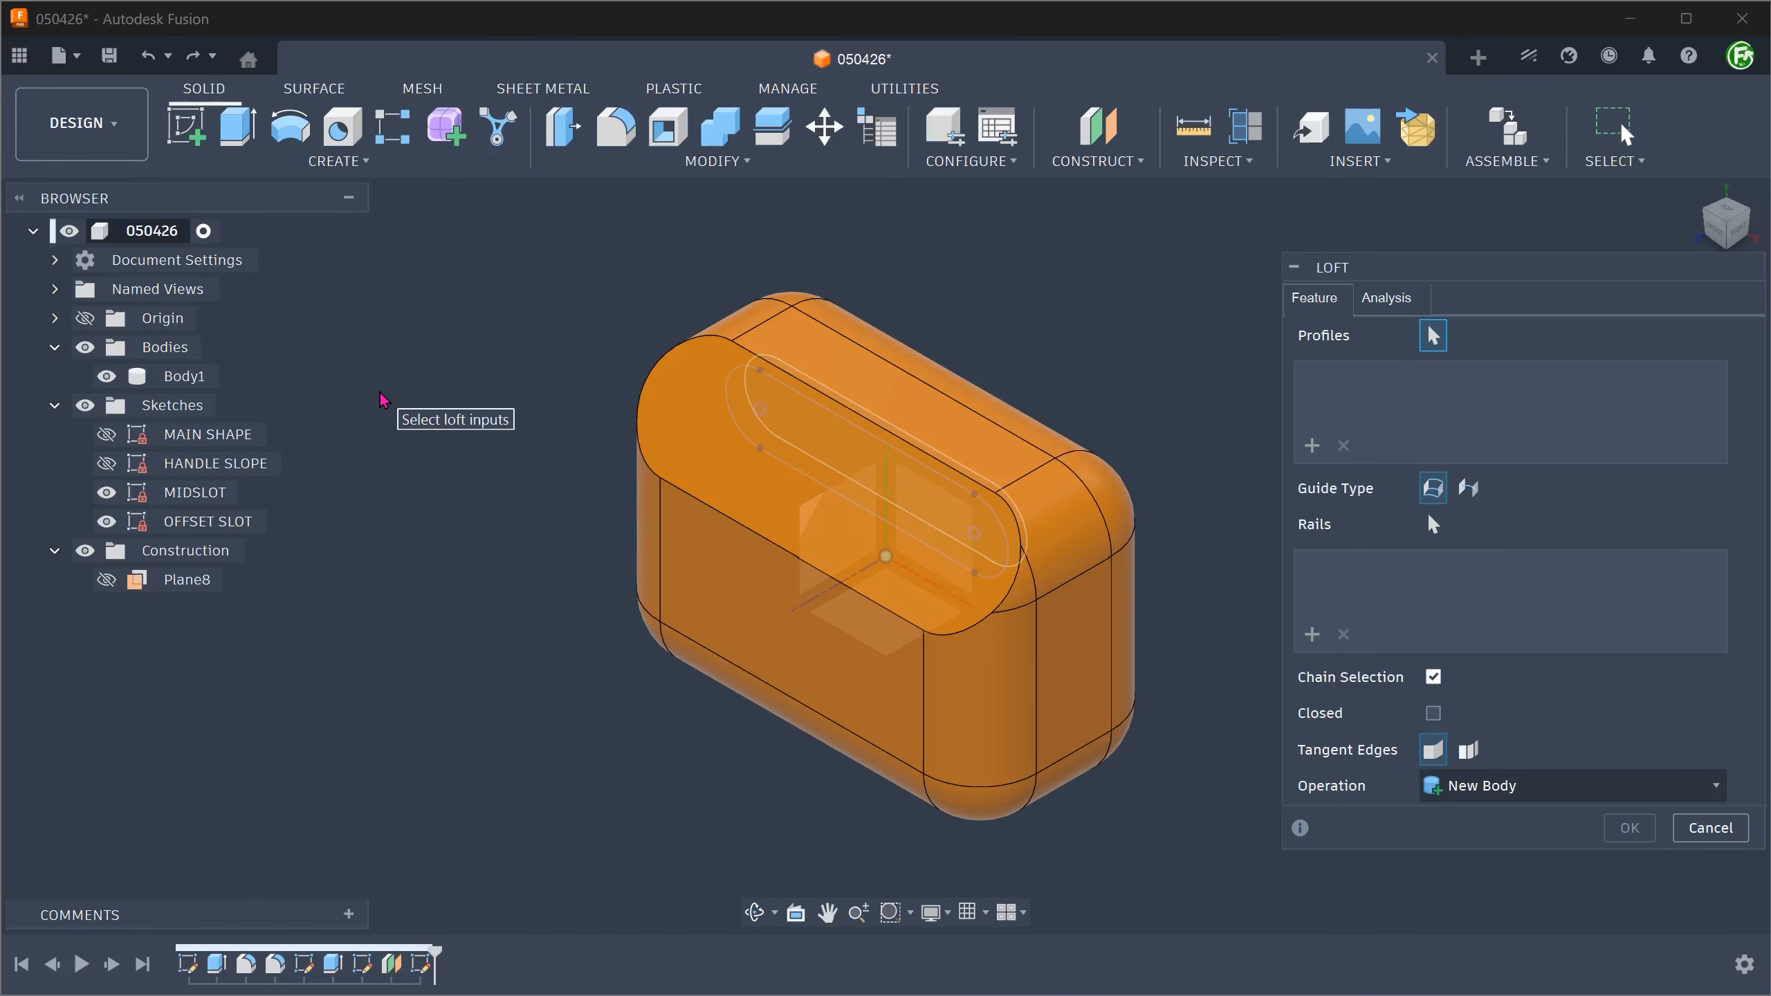
left_click(698, 418)
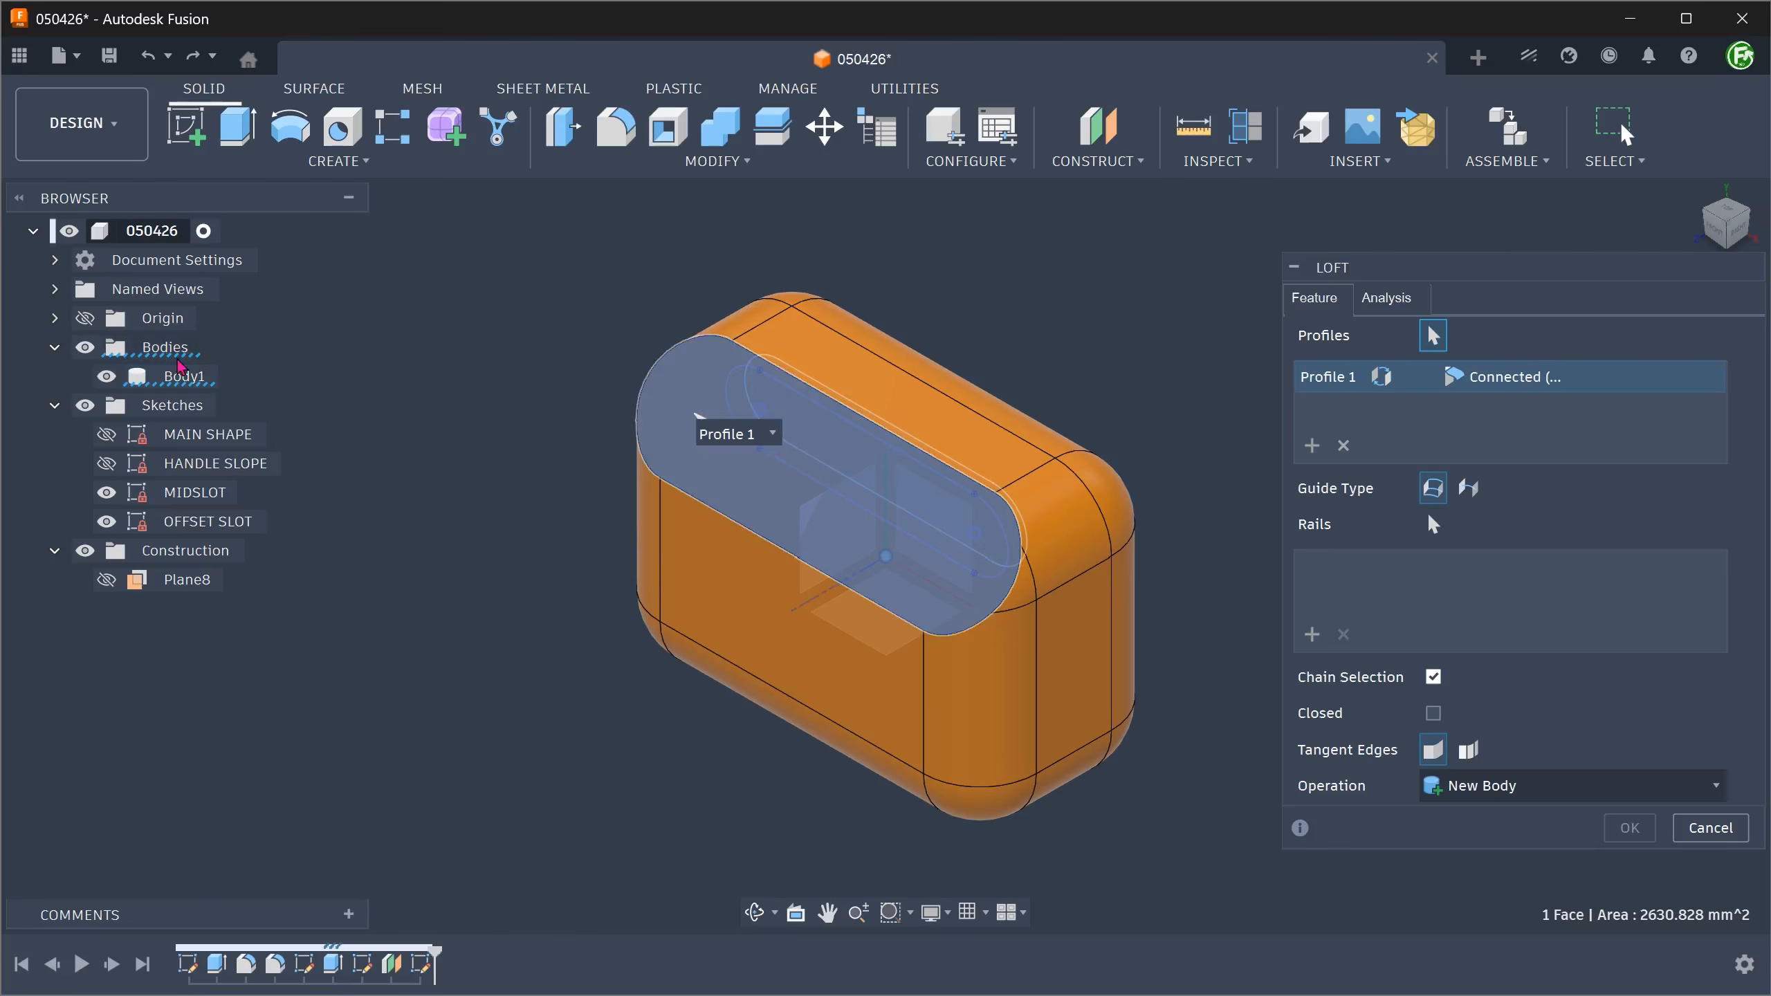
left_click(107, 377)
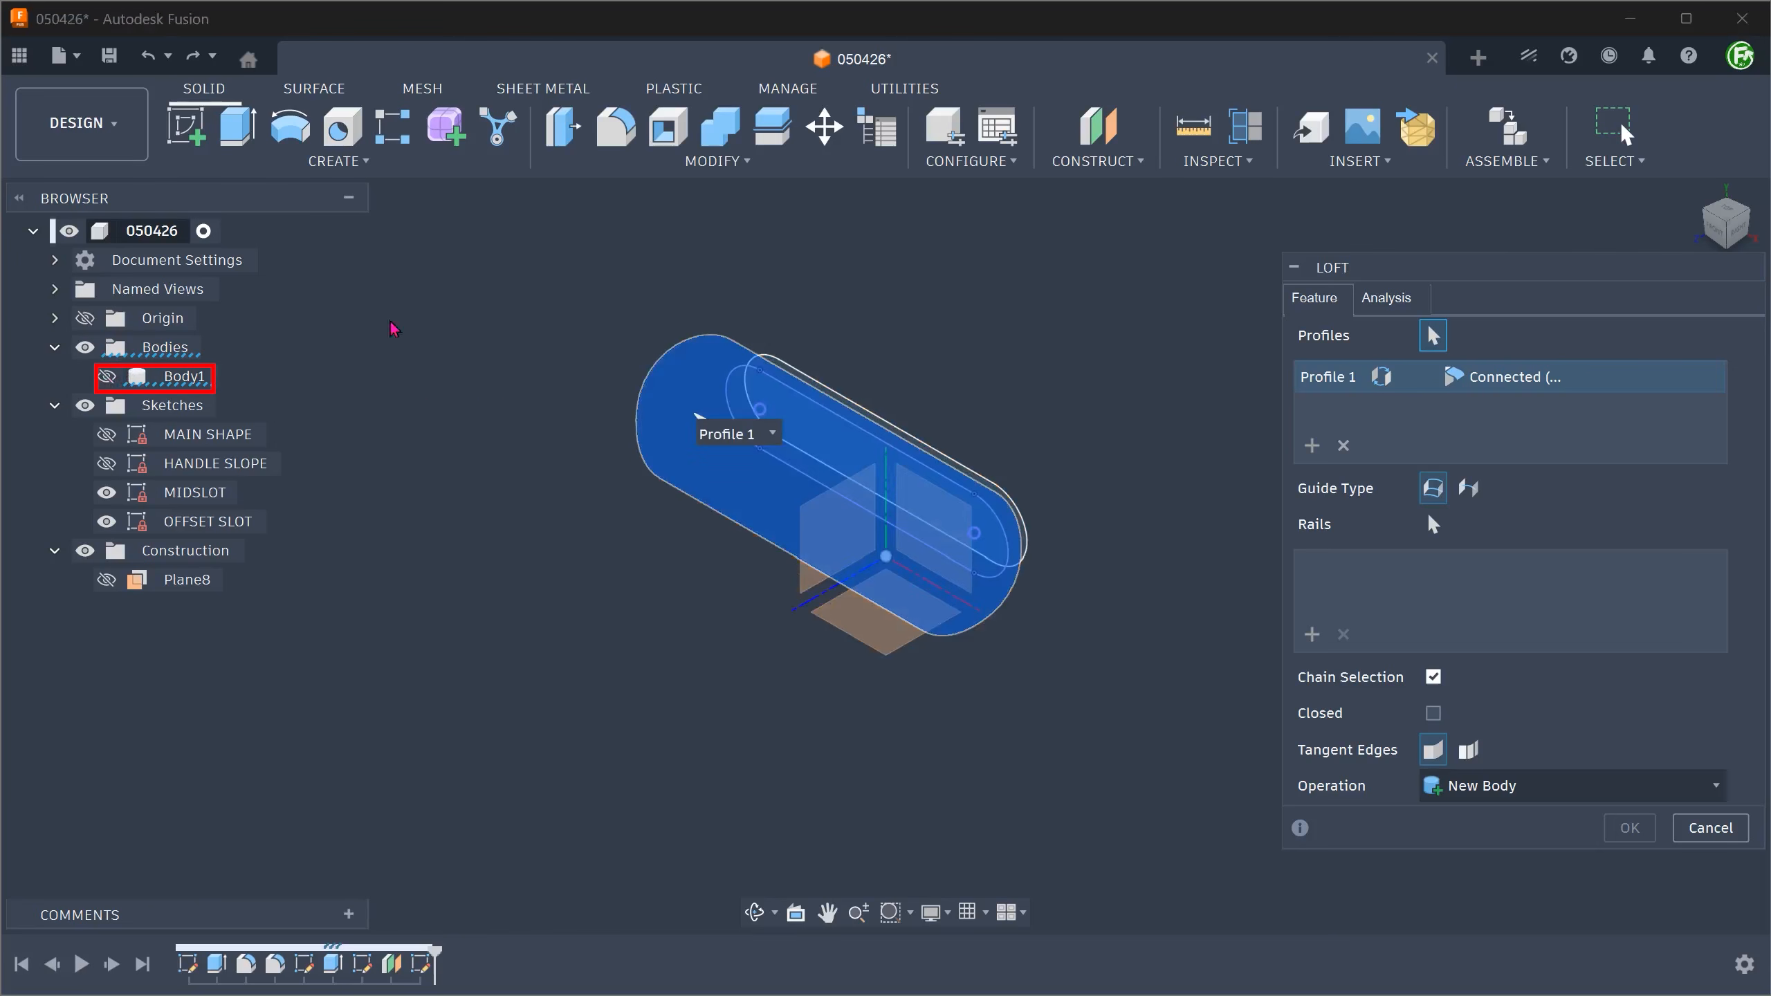
mouse_move(454, 288)
middle_mouse_down("shift")
mouse_move(427, 543)
mouse_move(518, 681)
mouse_move(476, 755)
mouse_move(621, 750)
mouse_move(670, 774)
mouse_move(680, 719)
mouse_move(701, 717)
middle_mouse_up("shift")
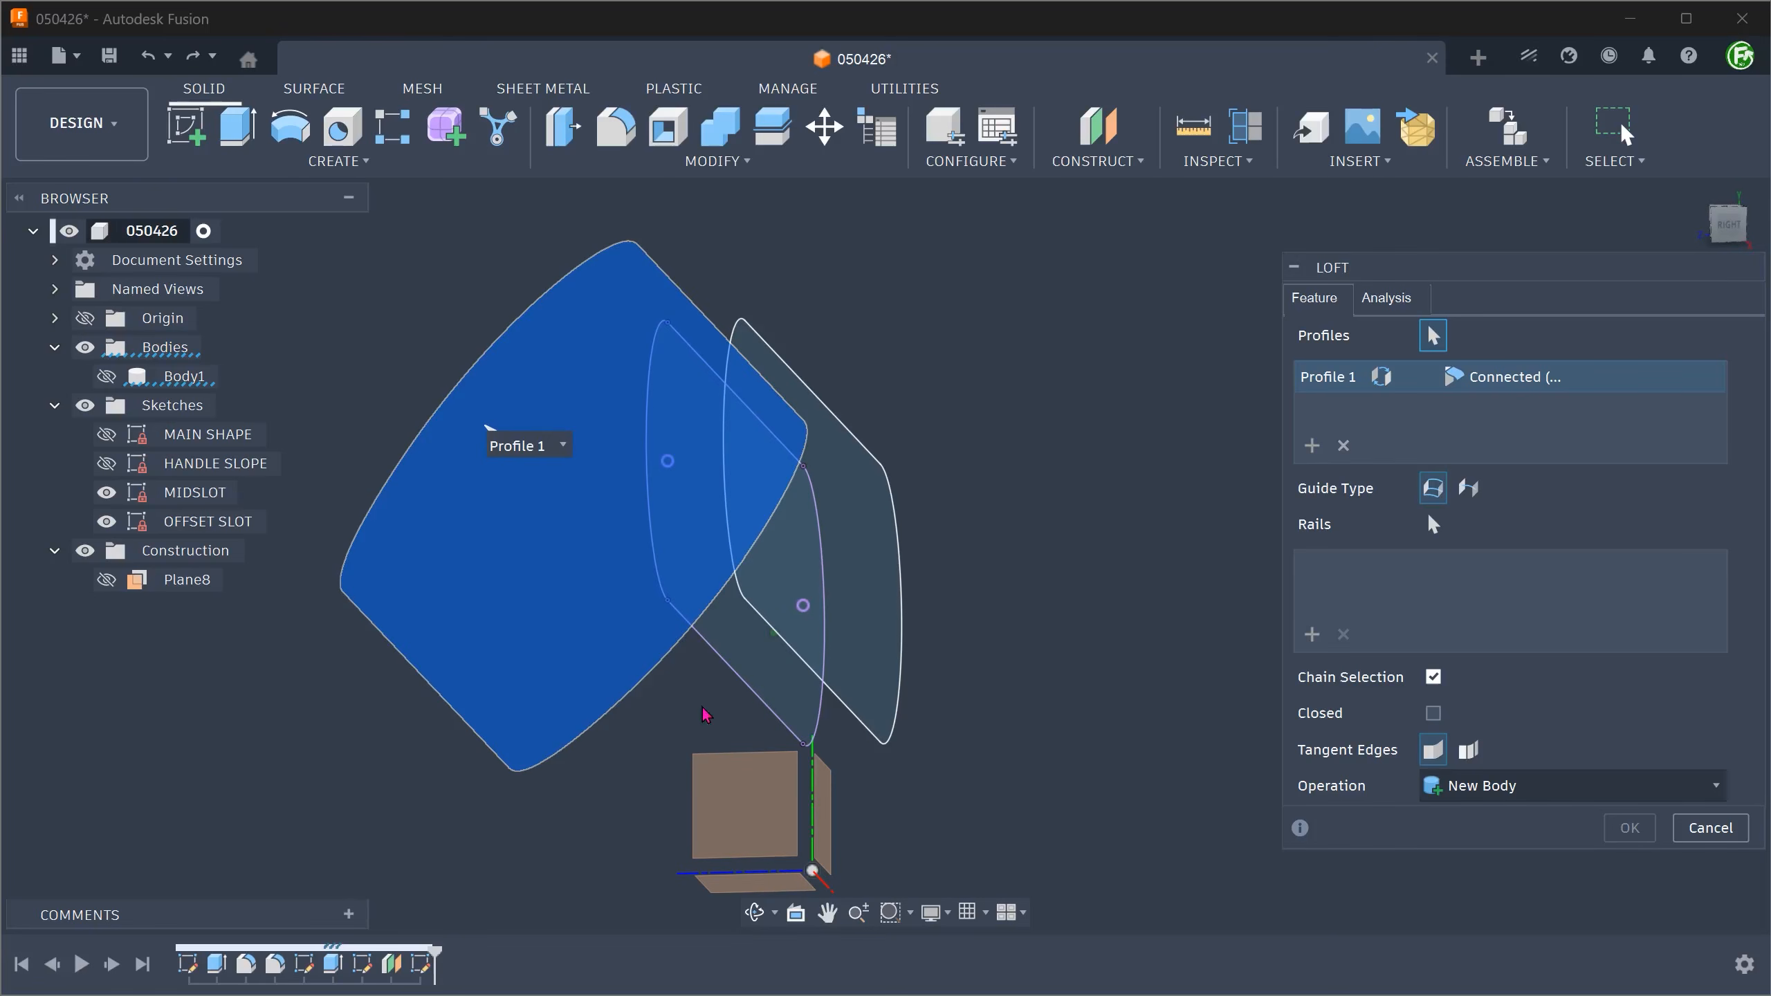
left_click(751, 656)
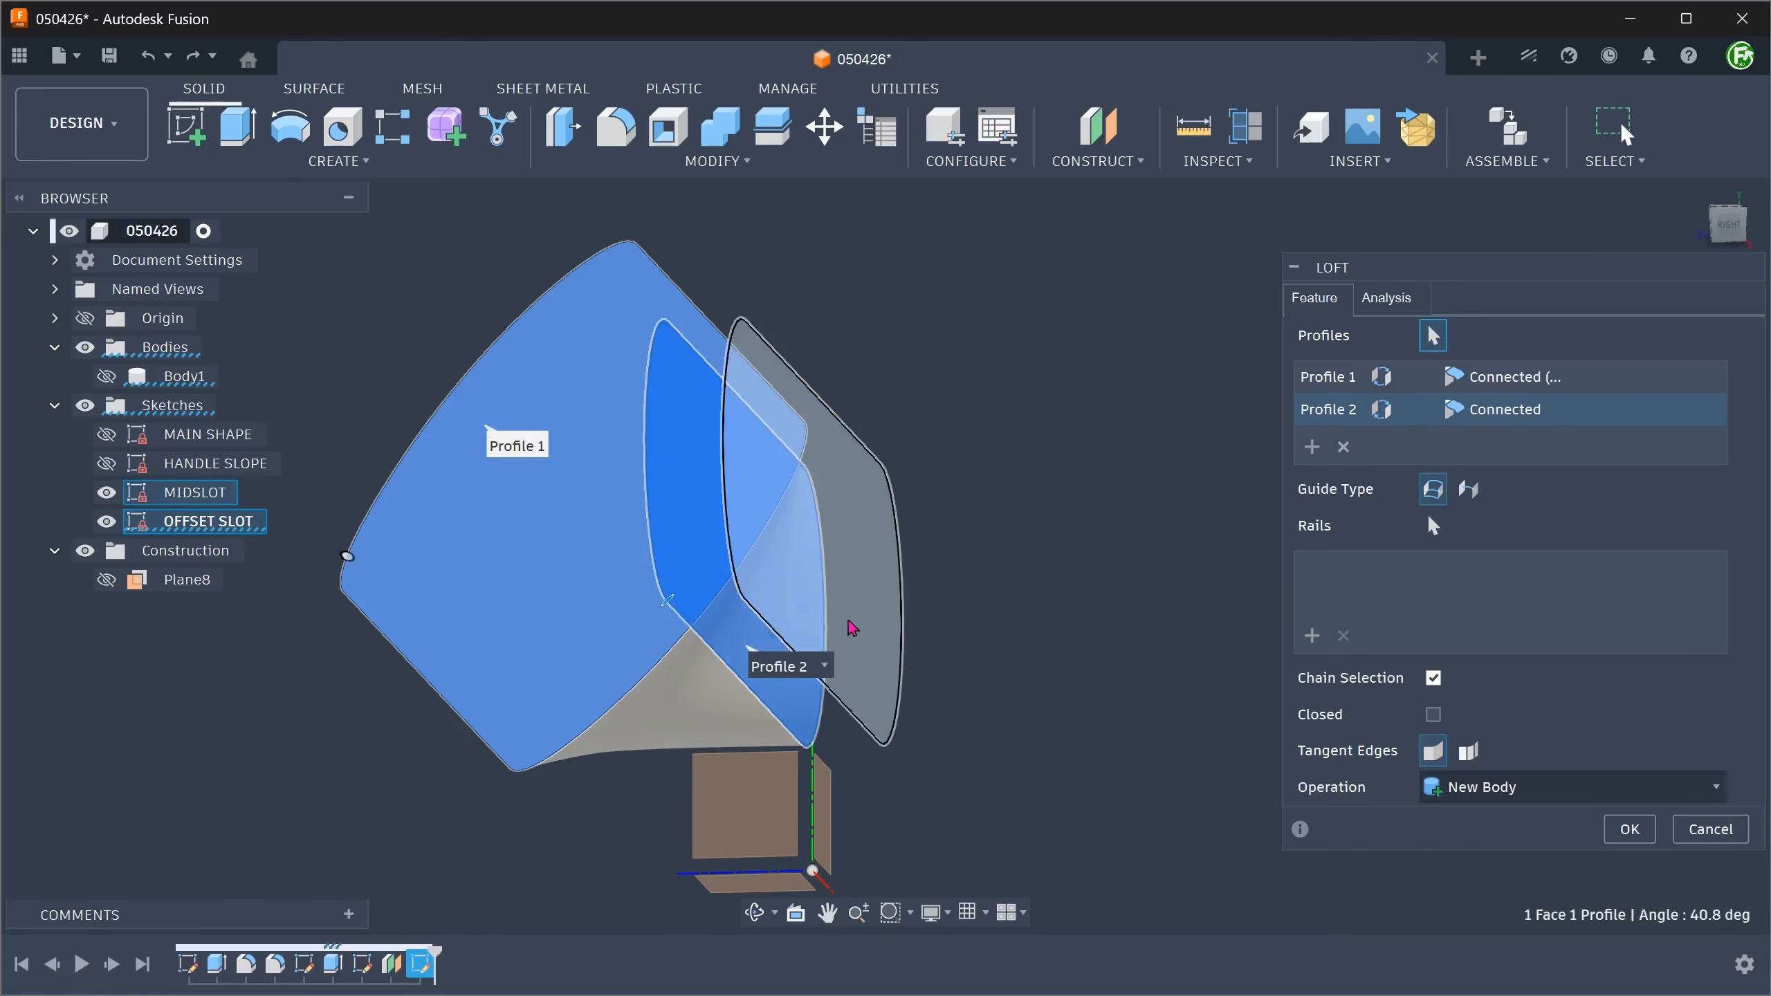
left_click(889, 626)
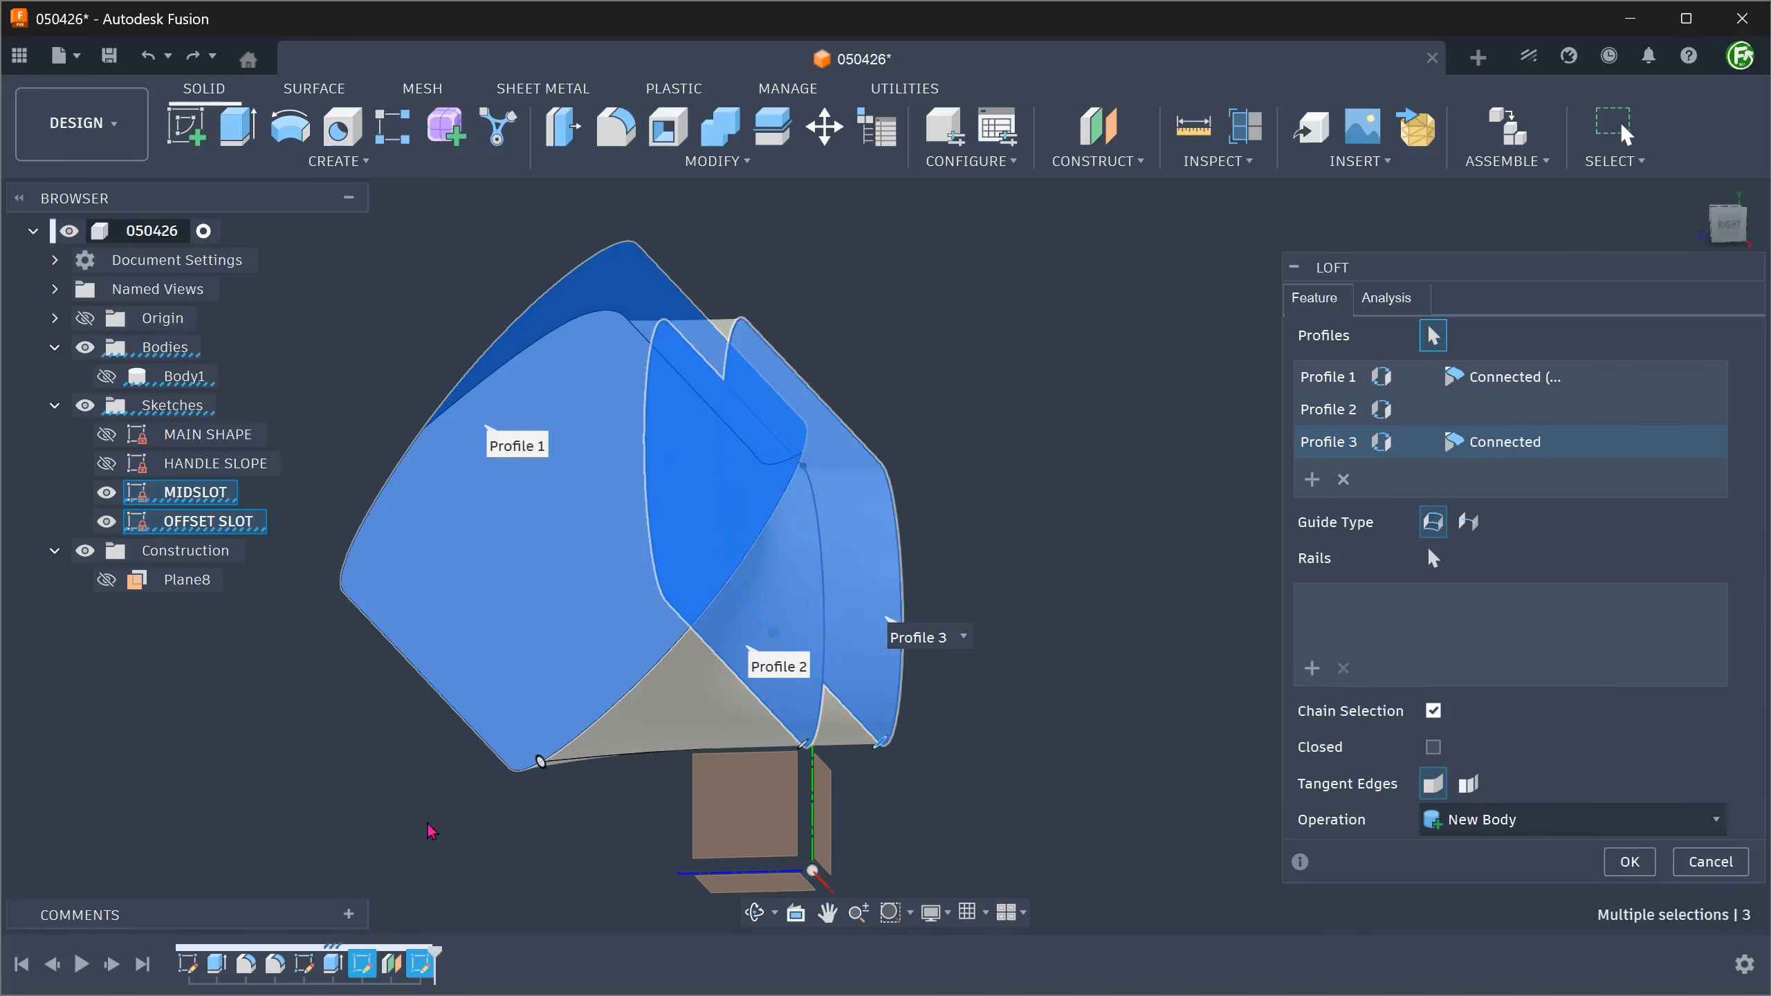
- Show Body1, move the loft's alignment point on Profile 1 to the end of the straight lower edge, and complete the loft as a Cut
left_click(106, 377)
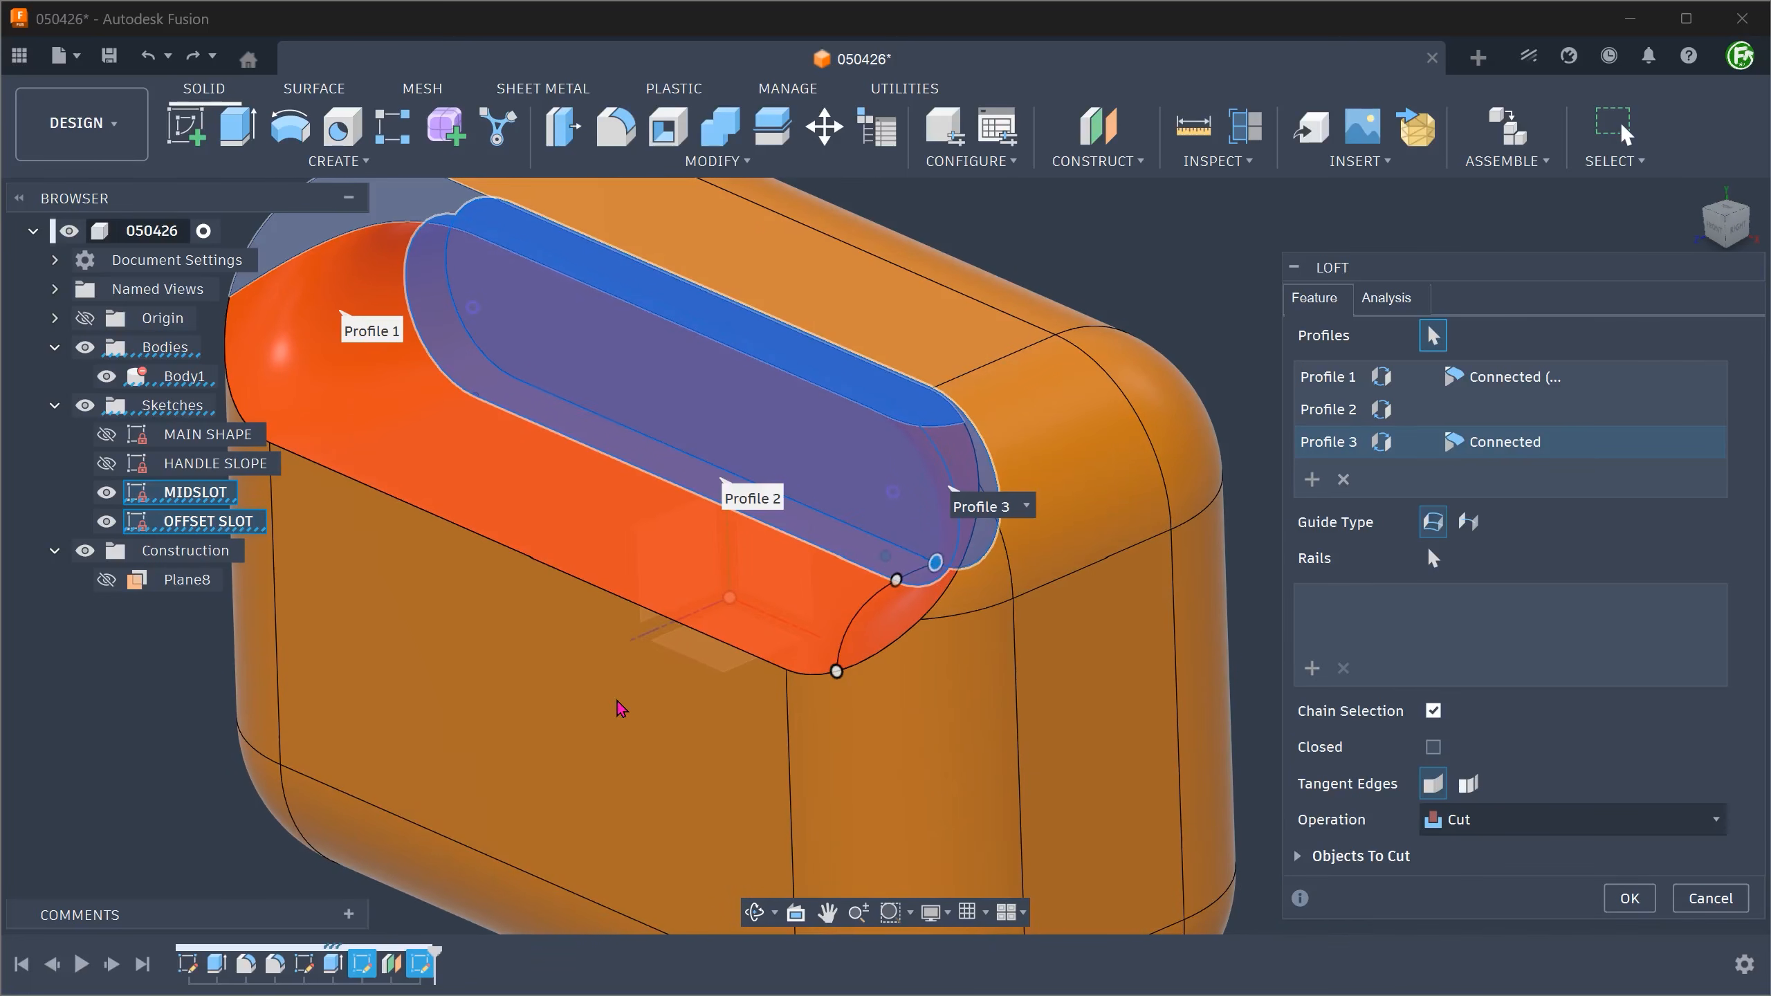
left_click_drag(837, 672, 786, 676)
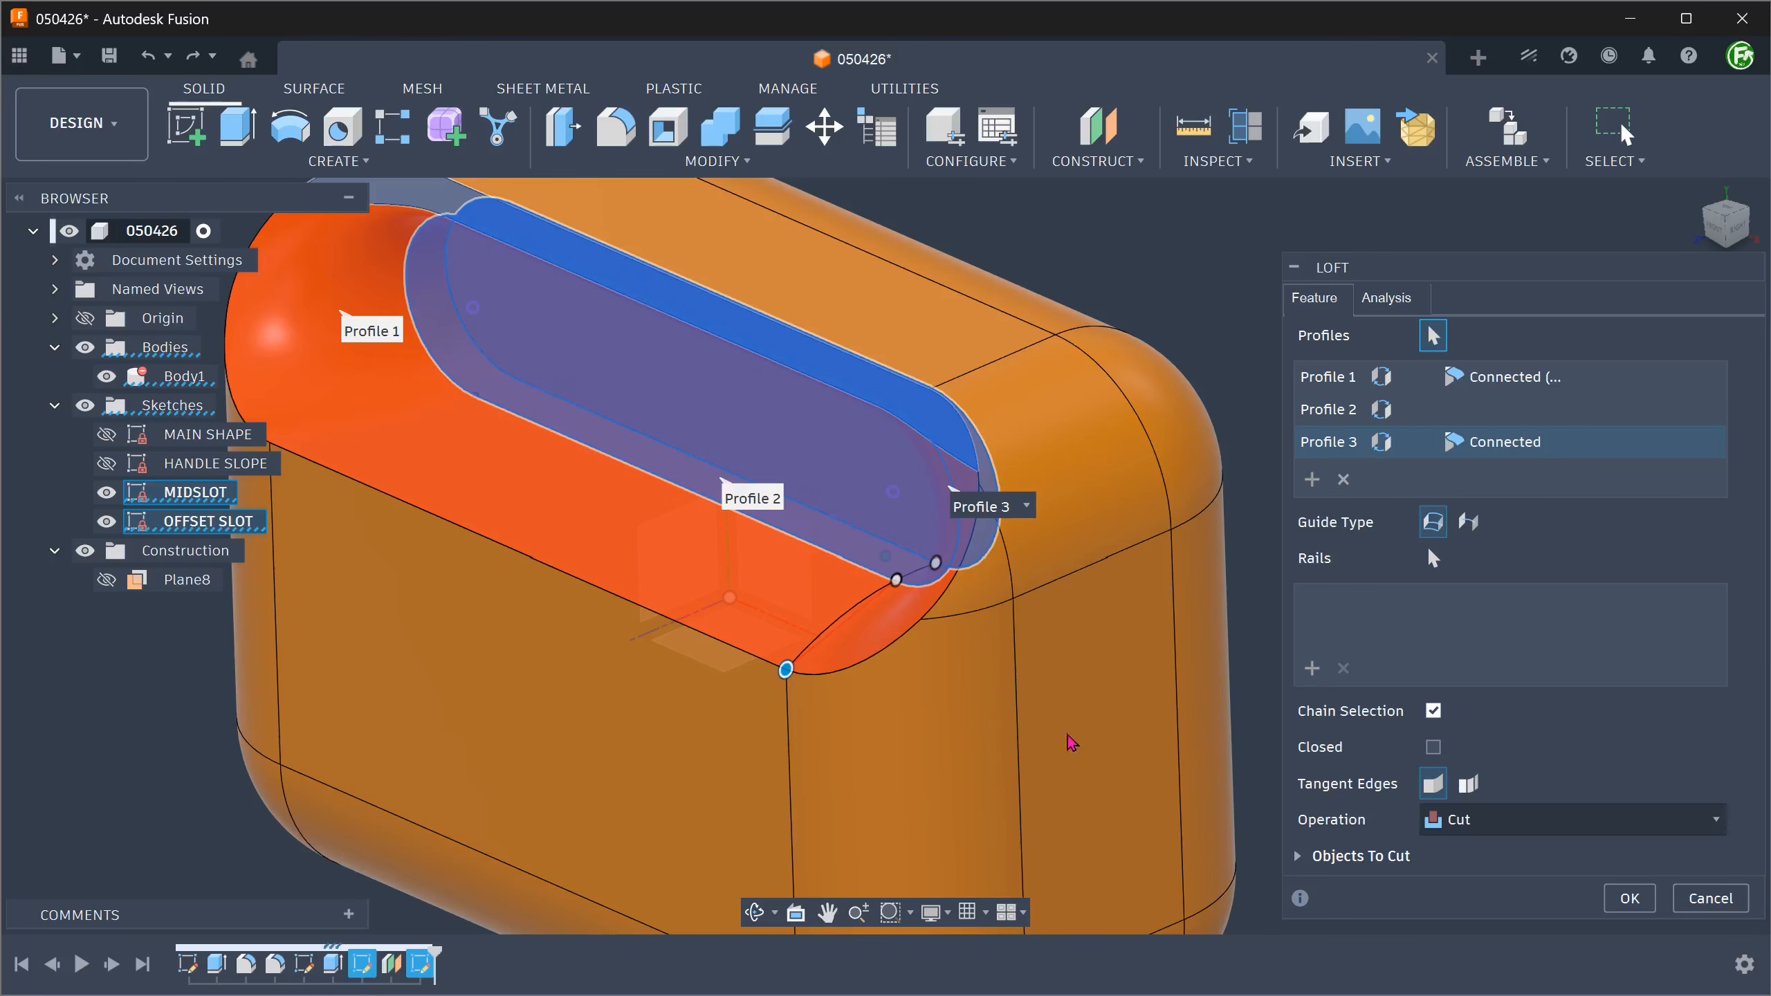
left_click(1630, 898)
scroll(1474, 670, "down", 4)
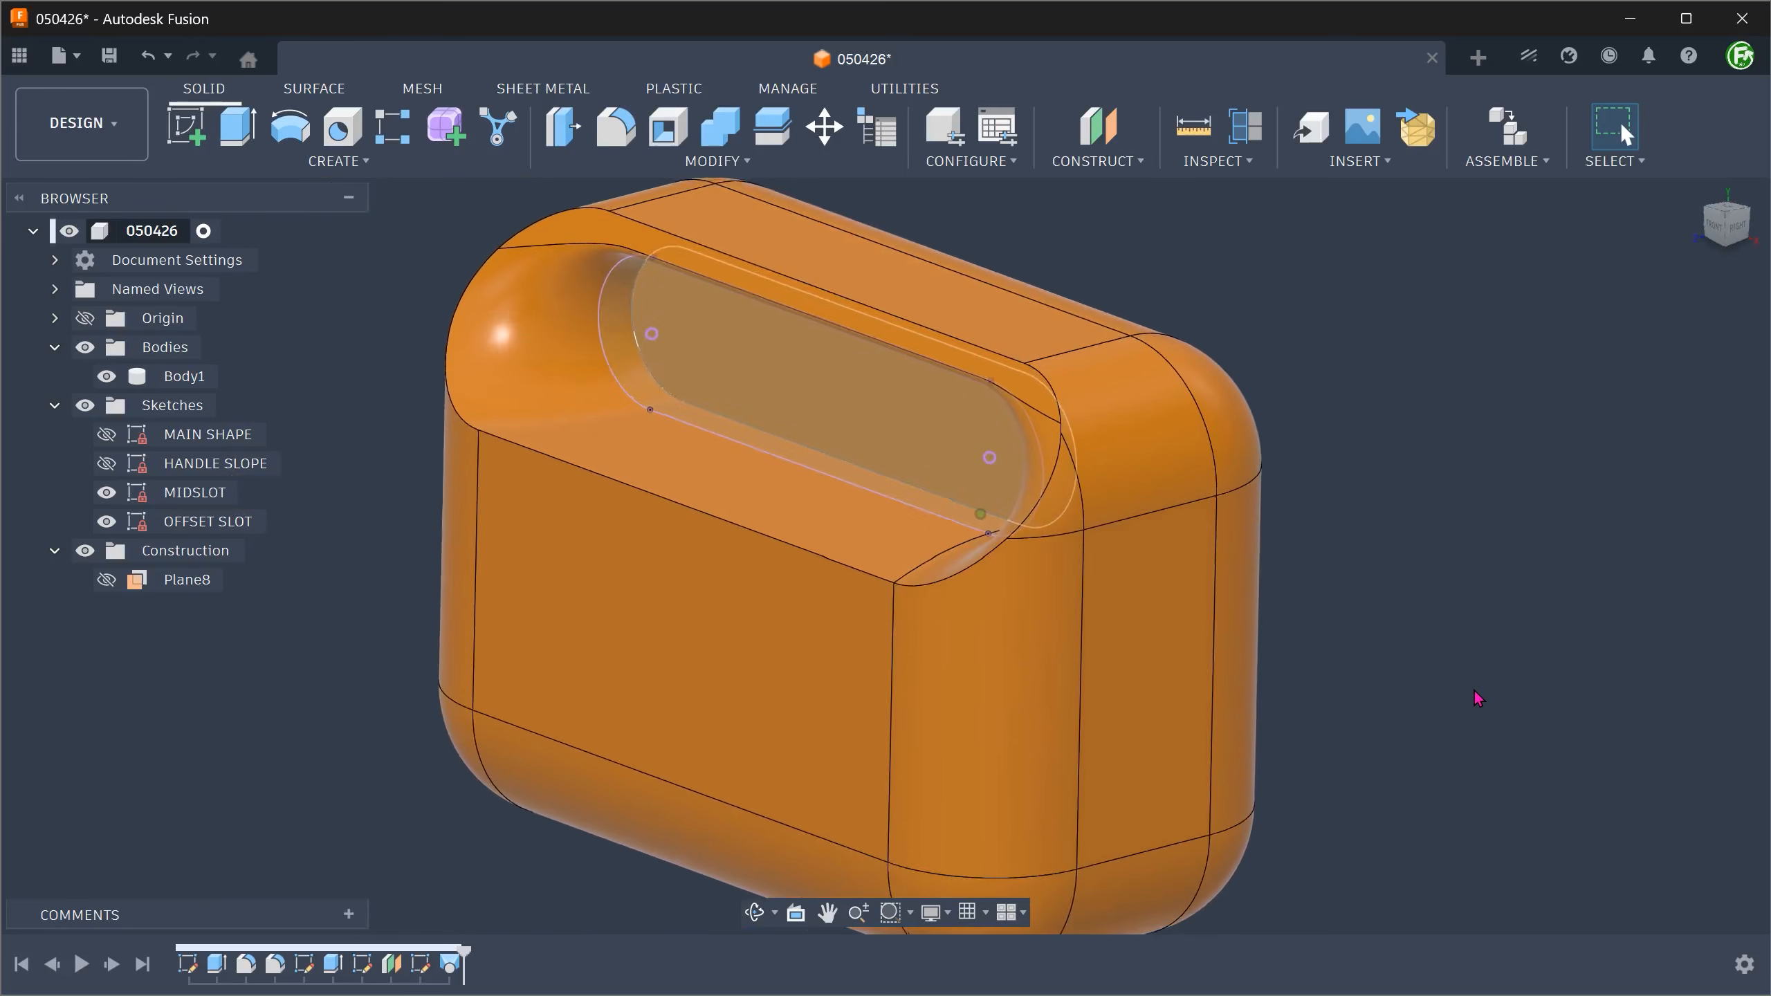
- Hide the OFFSET SLOT and MIDSLOT sketches and delete the thin leftover sloped face above the handle recess
left_click(106, 521)
left_click(106, 492)
scroll(360, 285, "up", 3)
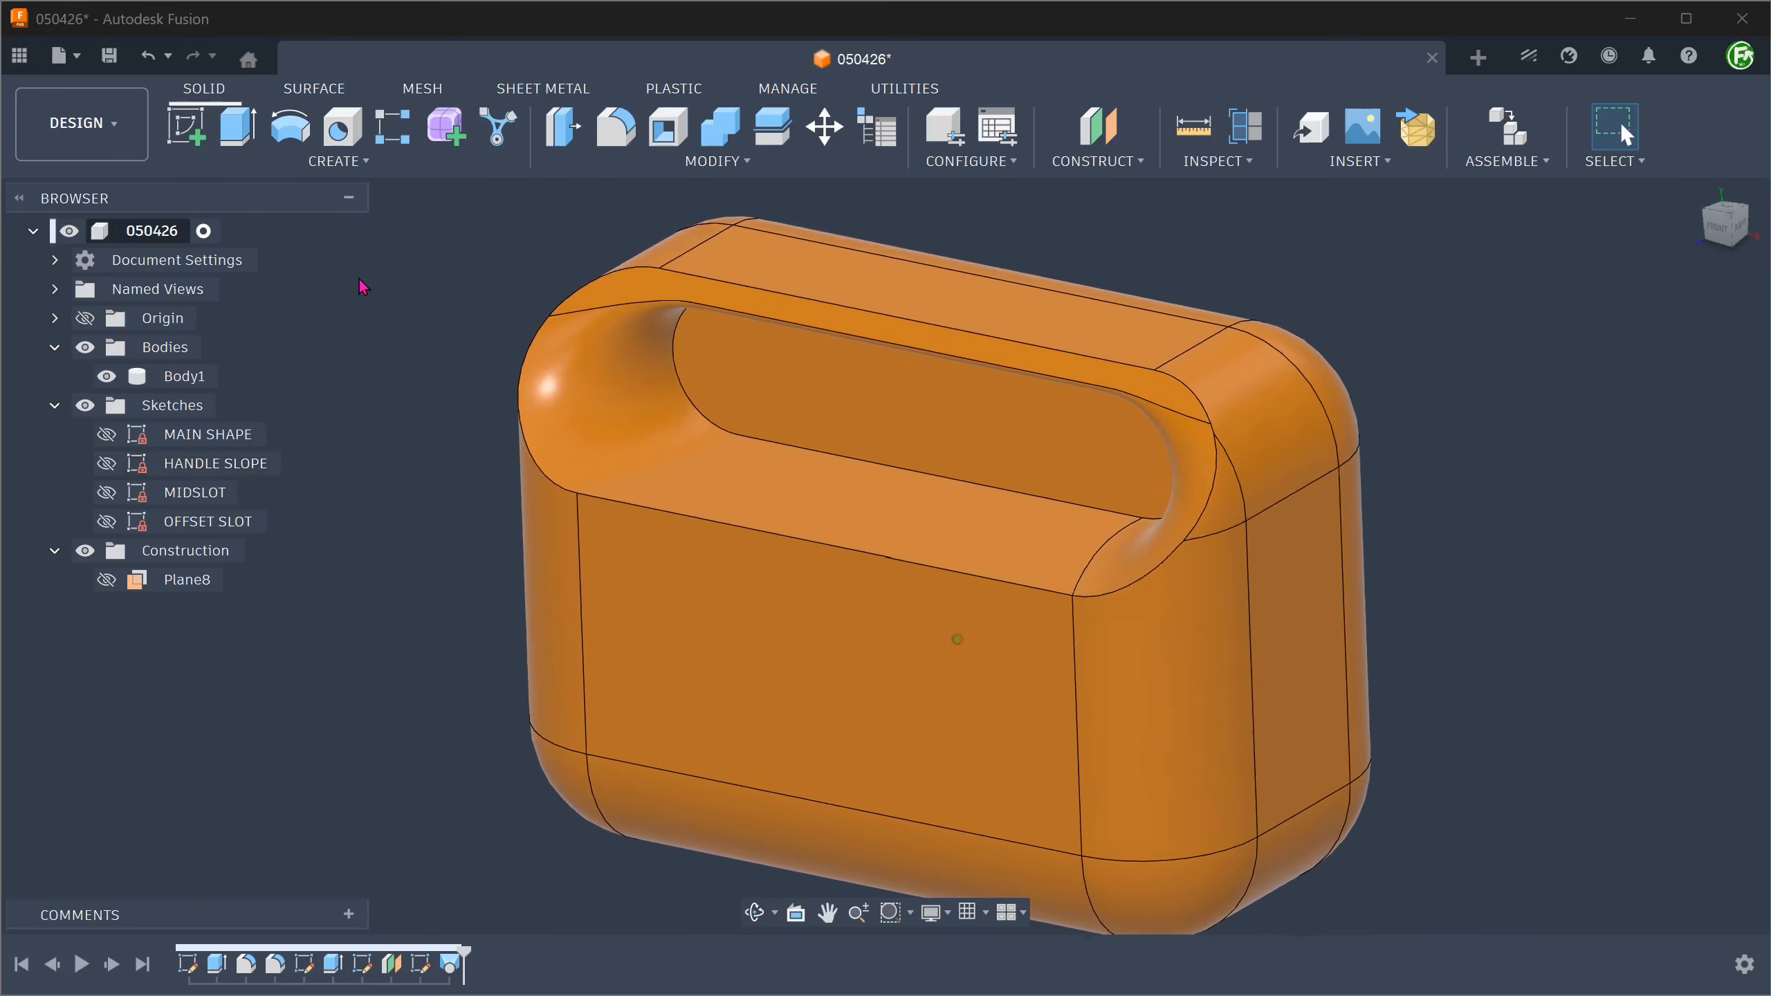
left_click(607, 292)
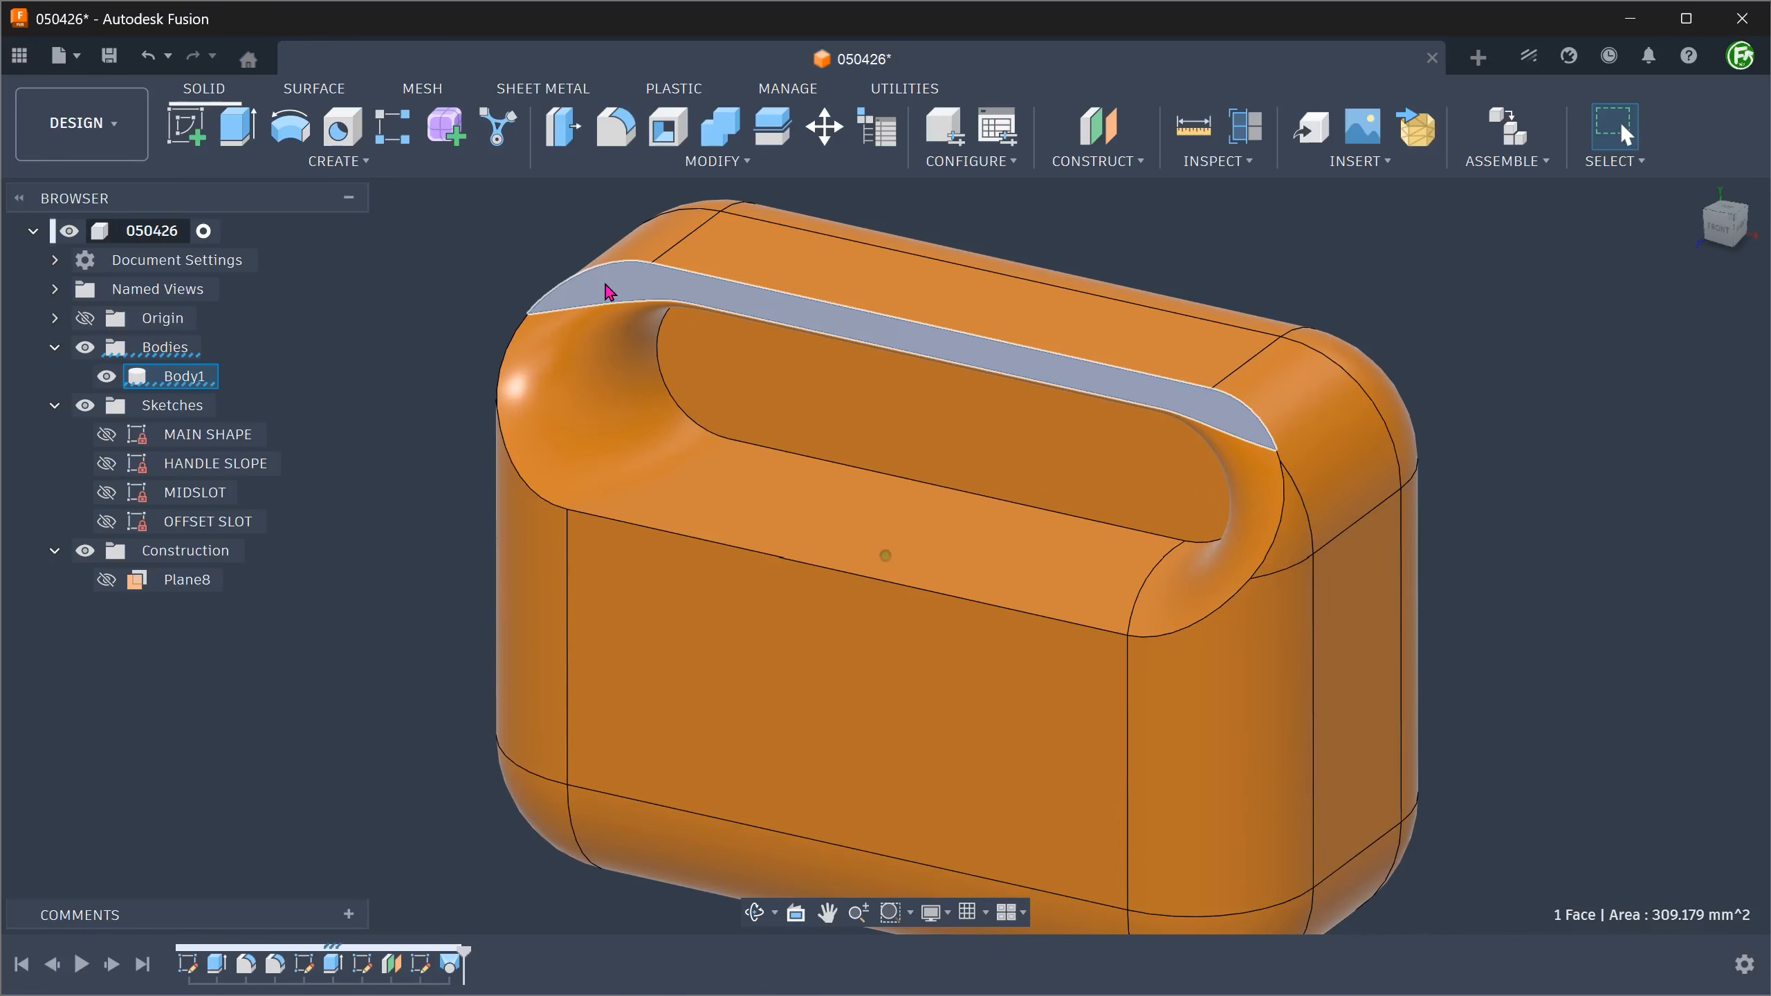
key("Delete")
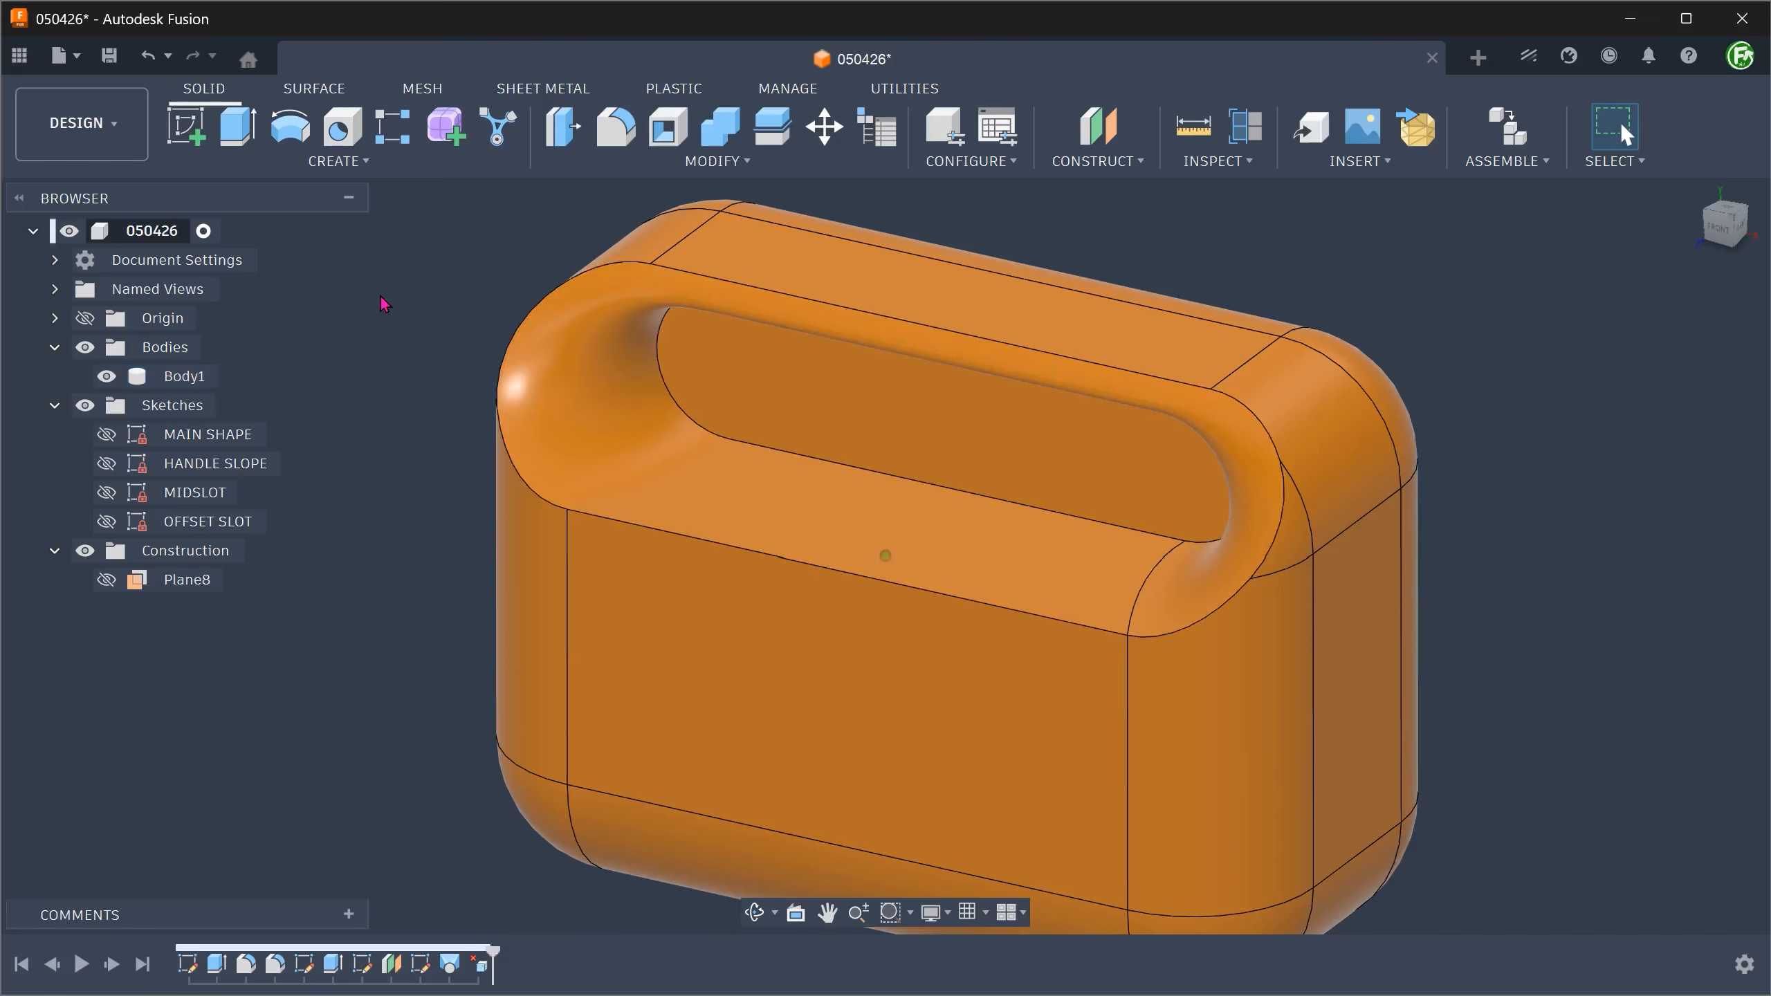
- Mirror the slope extrude, the loft cut and the face deletion as features across the origin plane midway between the block's front and back, using Adjust compute
key("F6")
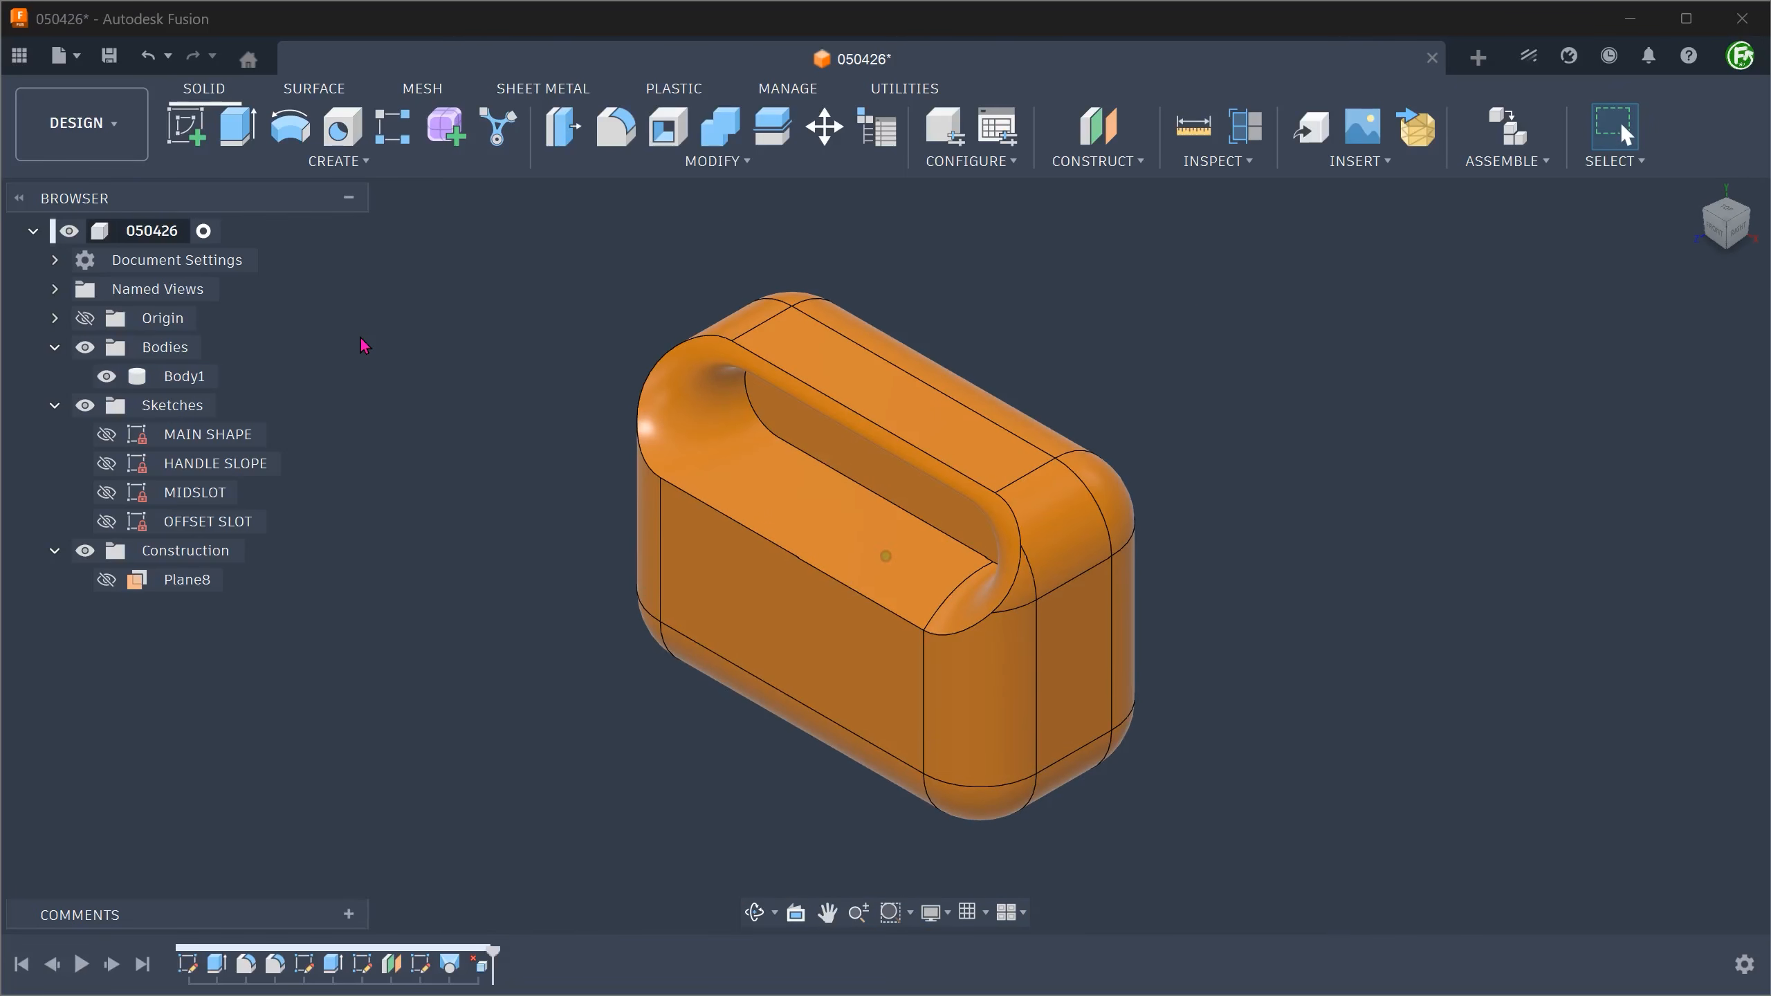
left_click(328, 165)
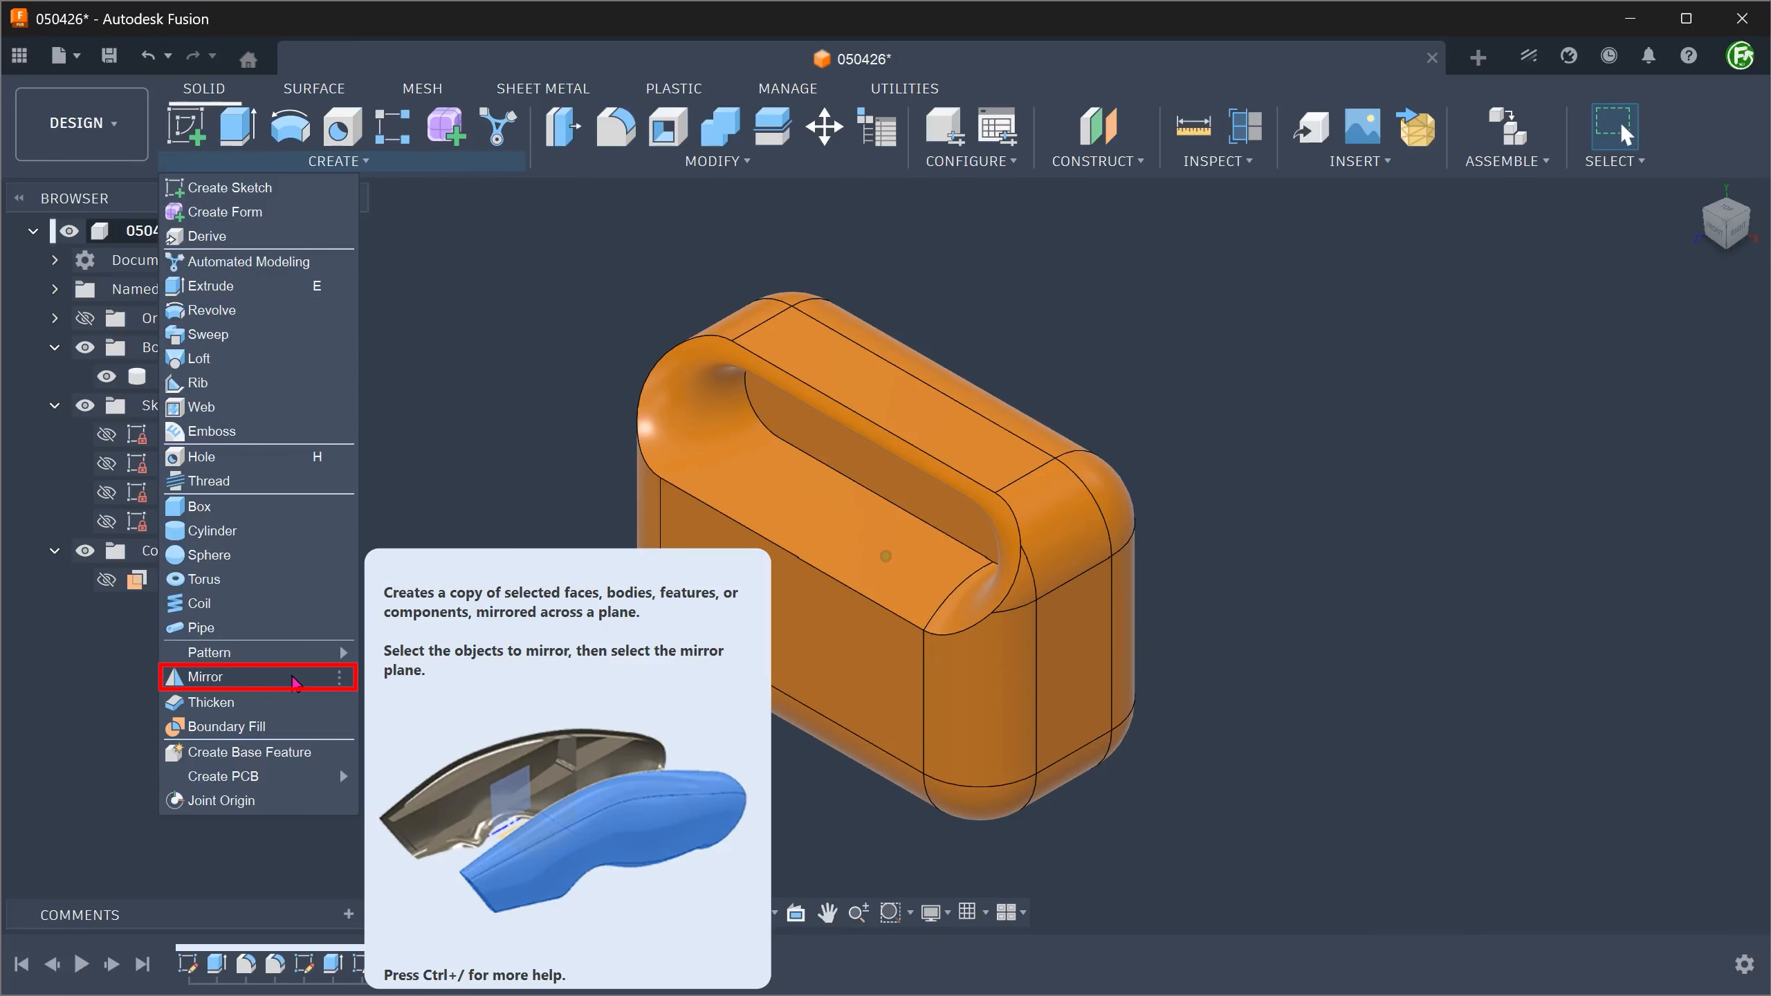
left_click(293, 682)
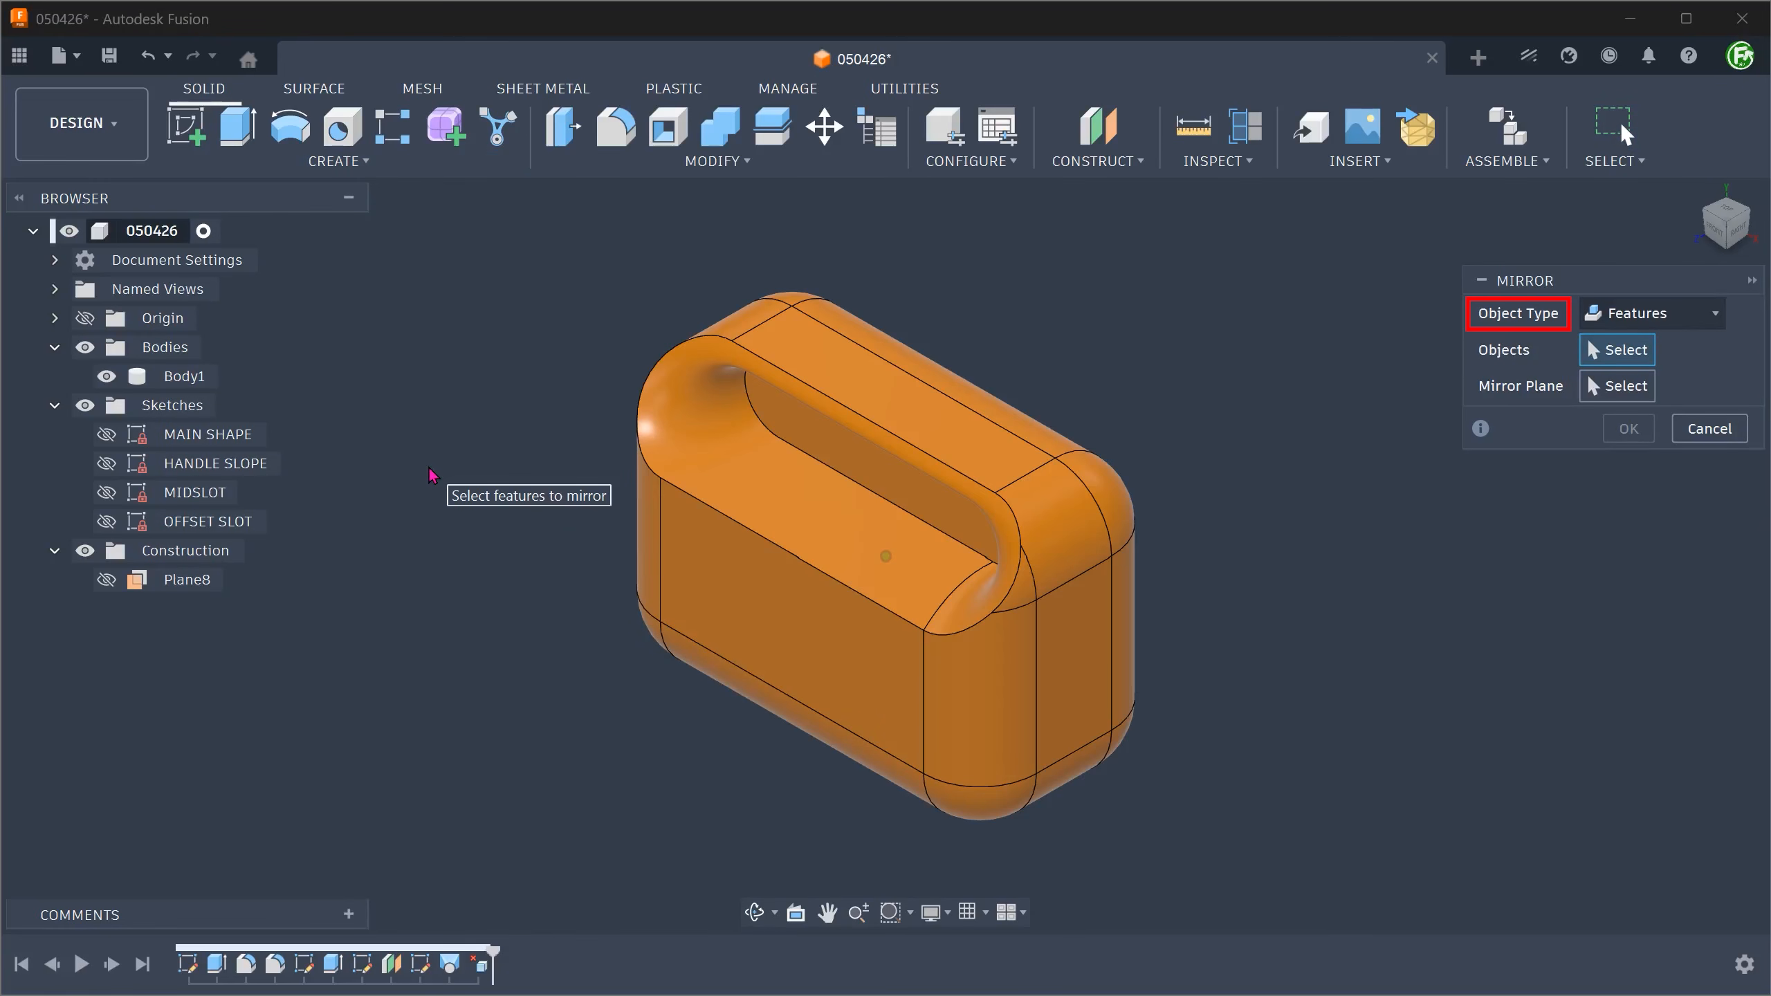
left_click(334, 966)
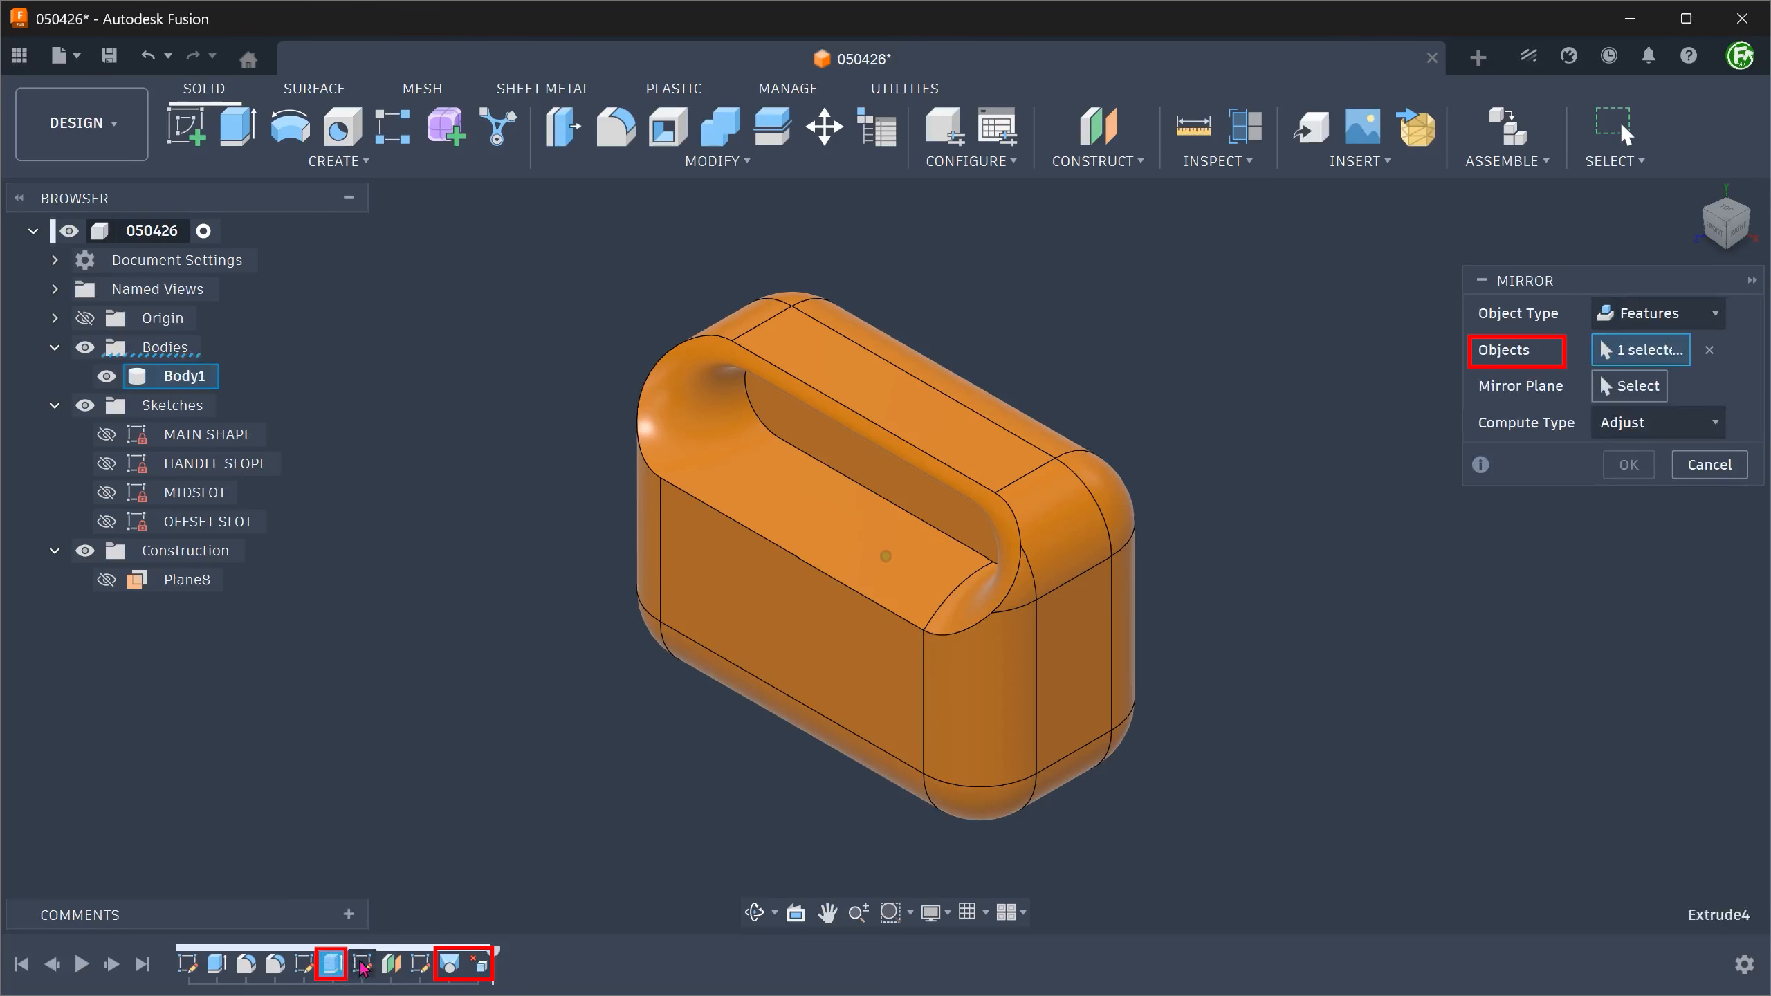
left_click(451, 967)
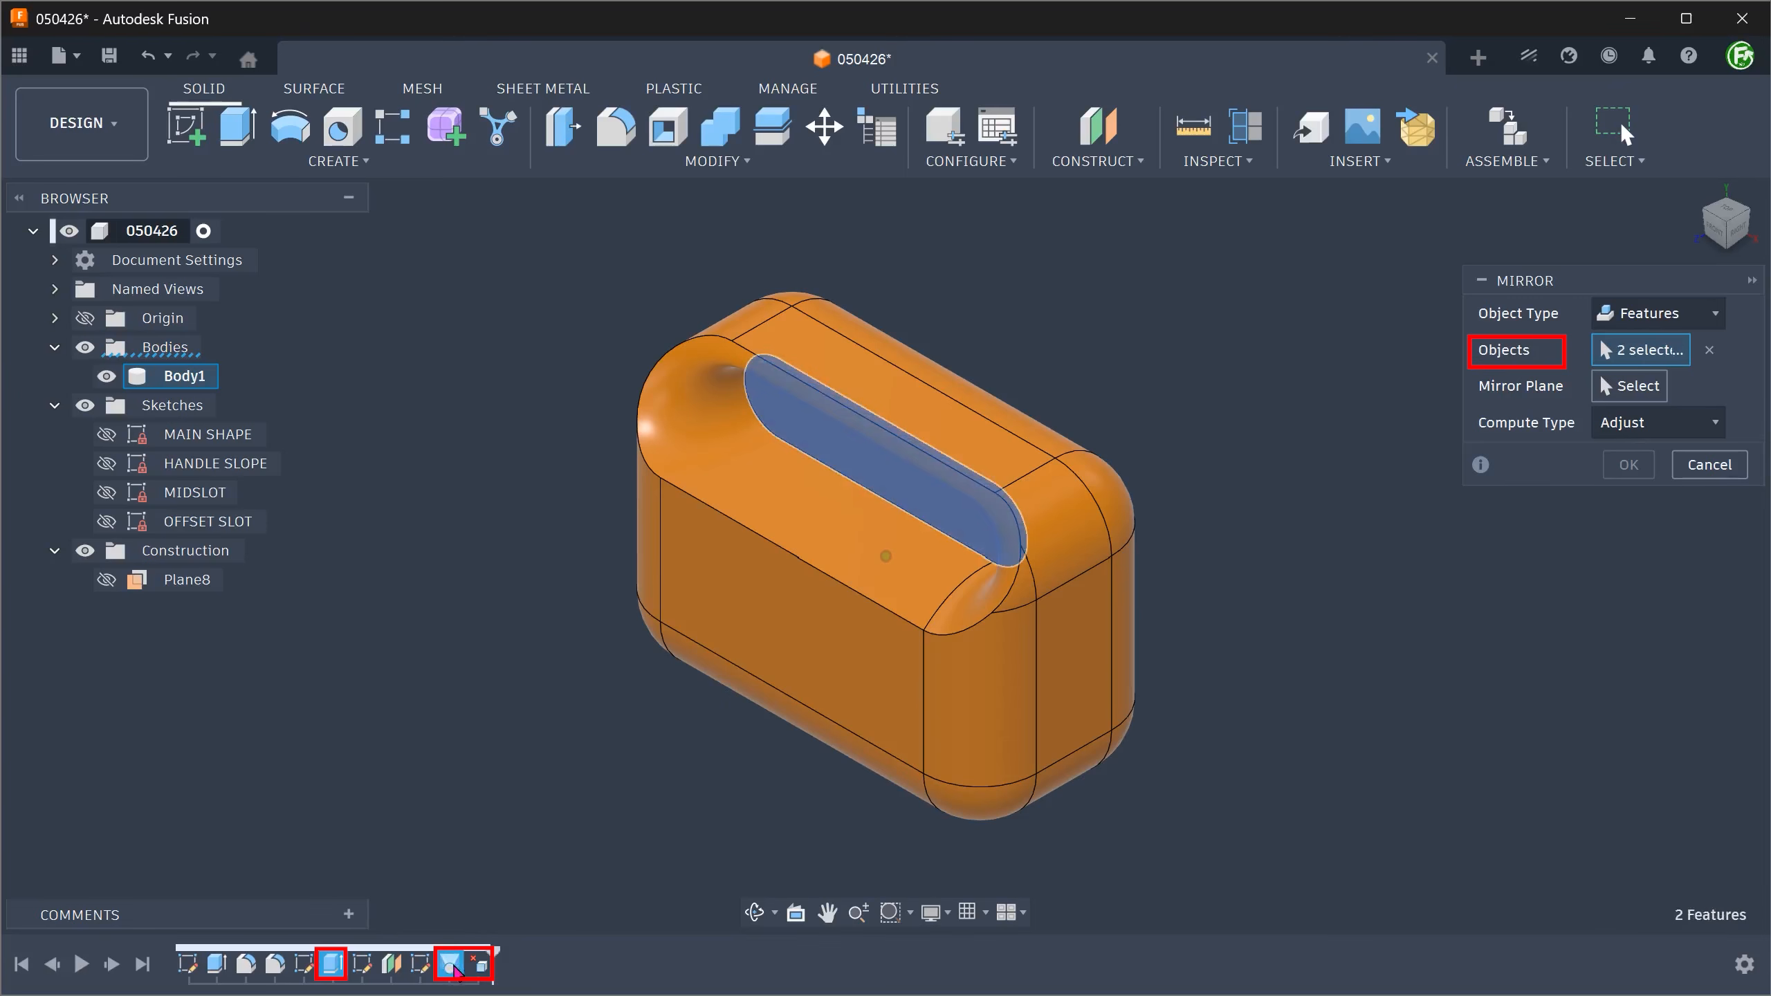
left_click(479, 968)
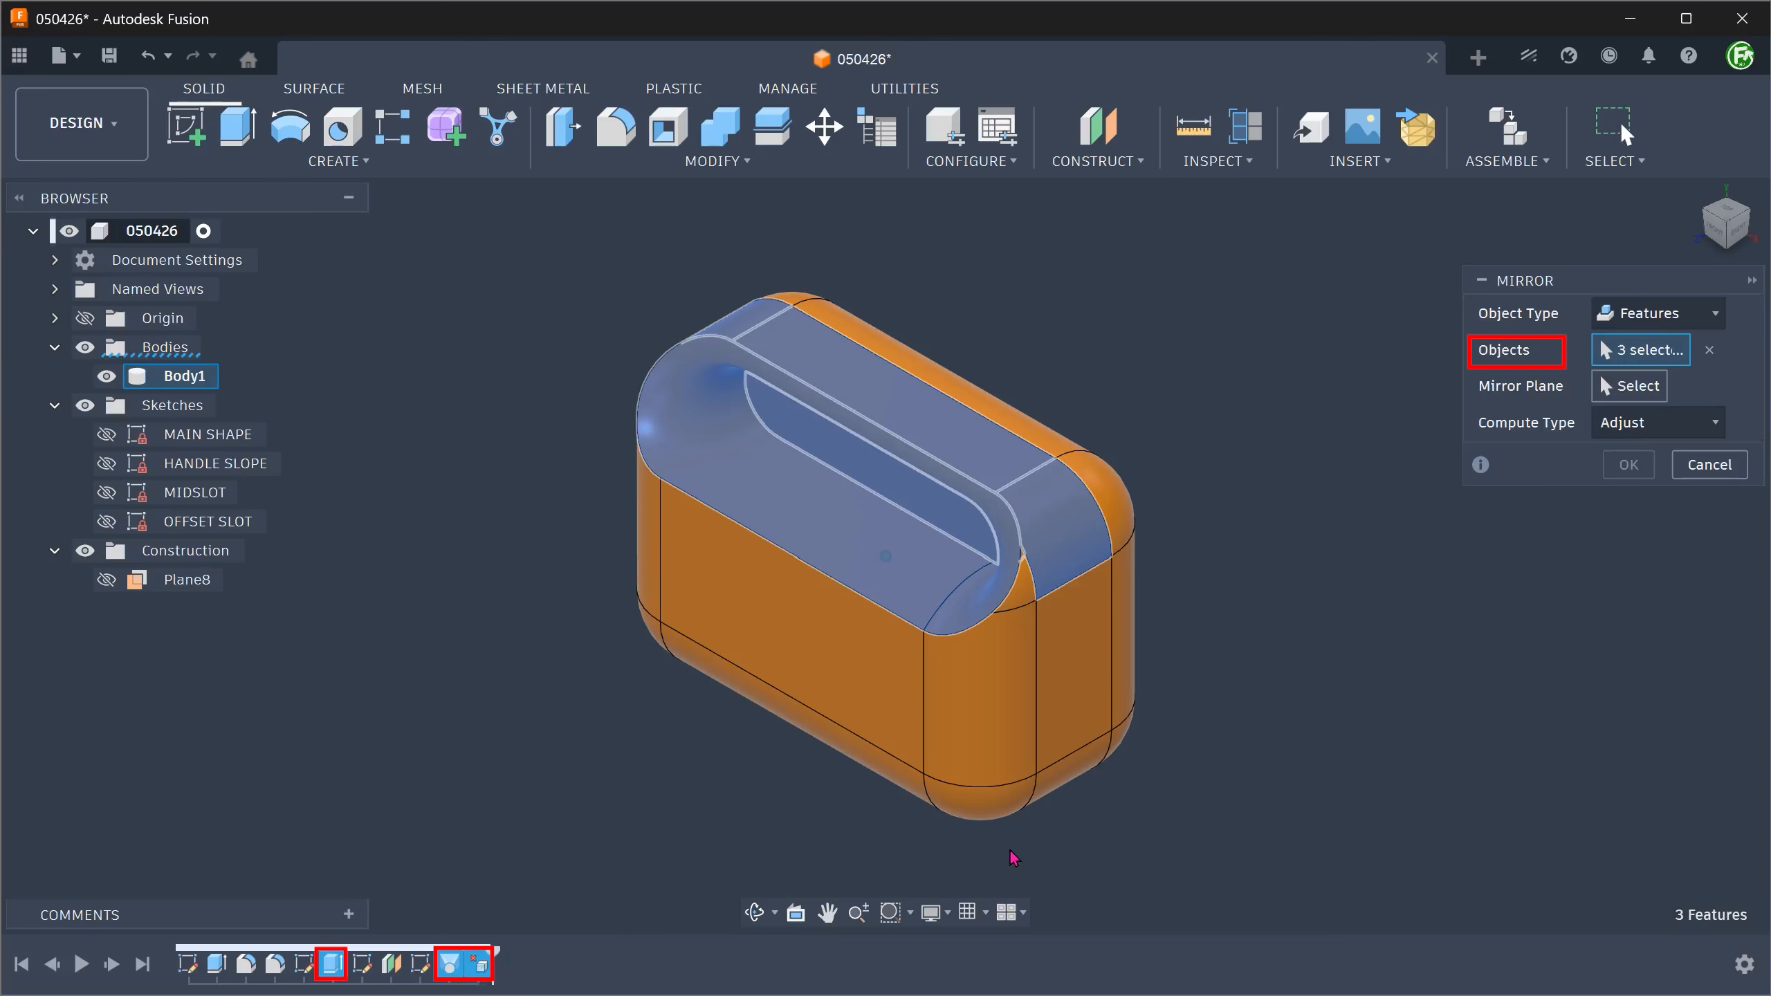
left_click(1637, 389)
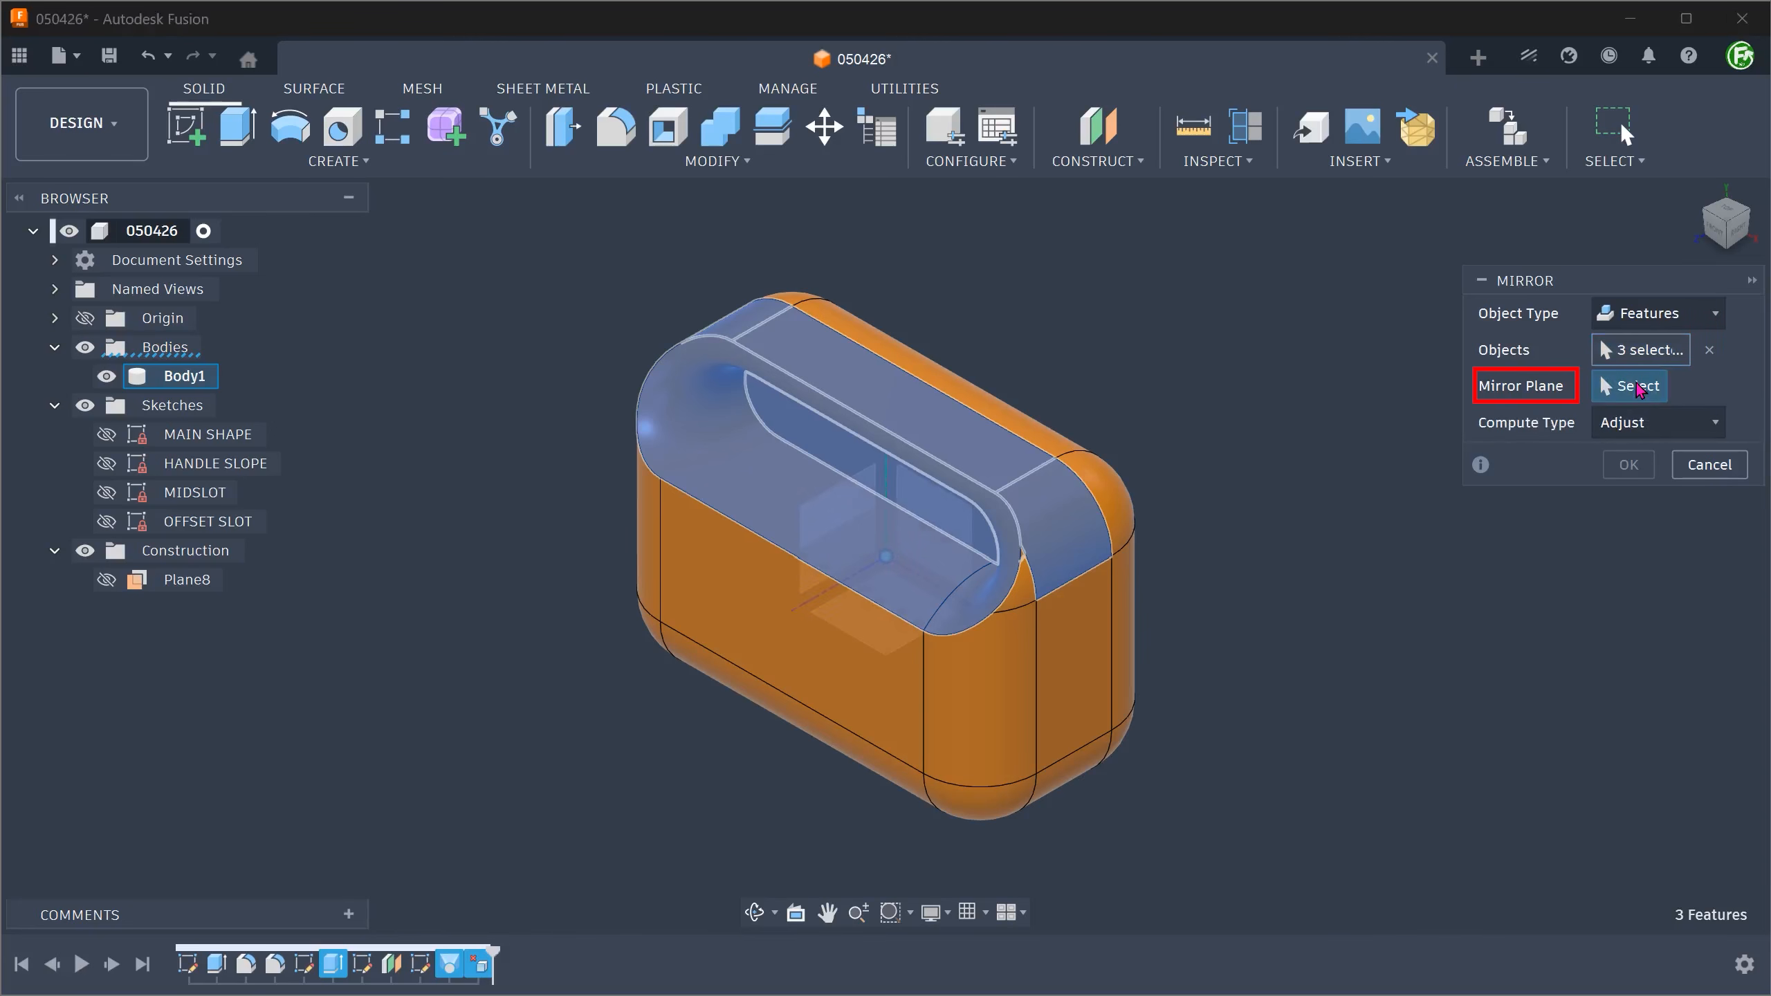
left_click(943, 520)
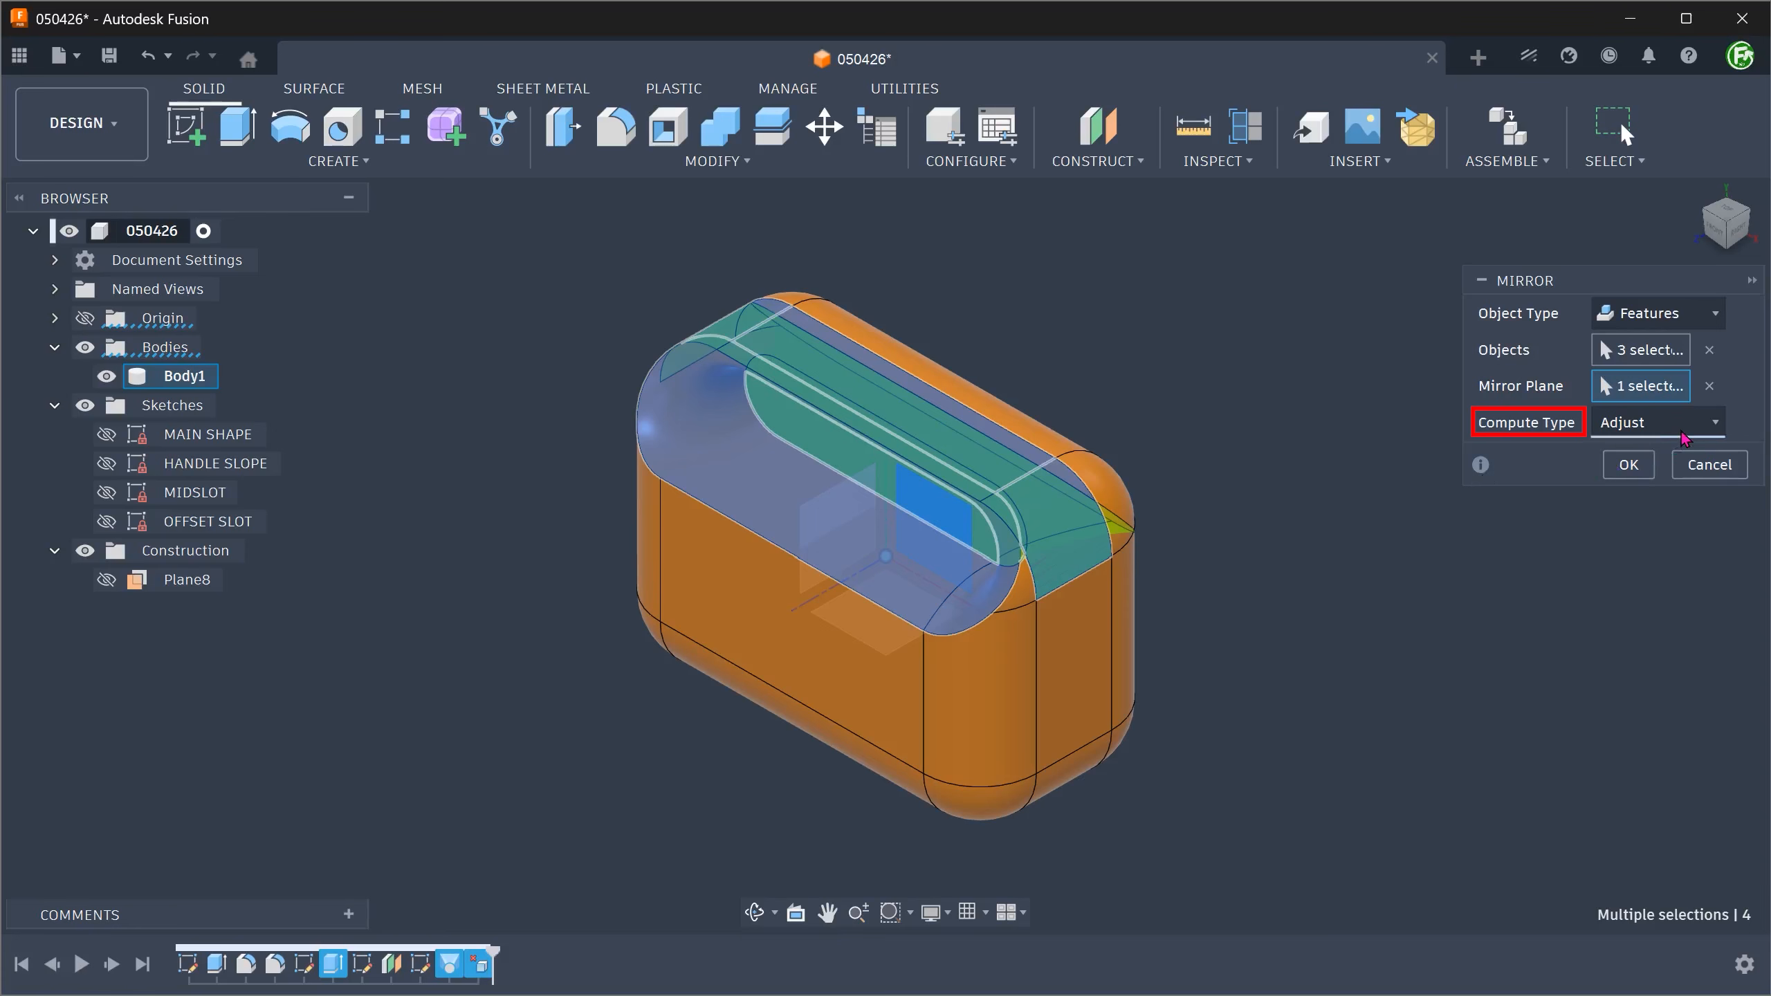
left_click(1628, 466)
middle_click_drag(1371, 633, 1350, 641, "shift")
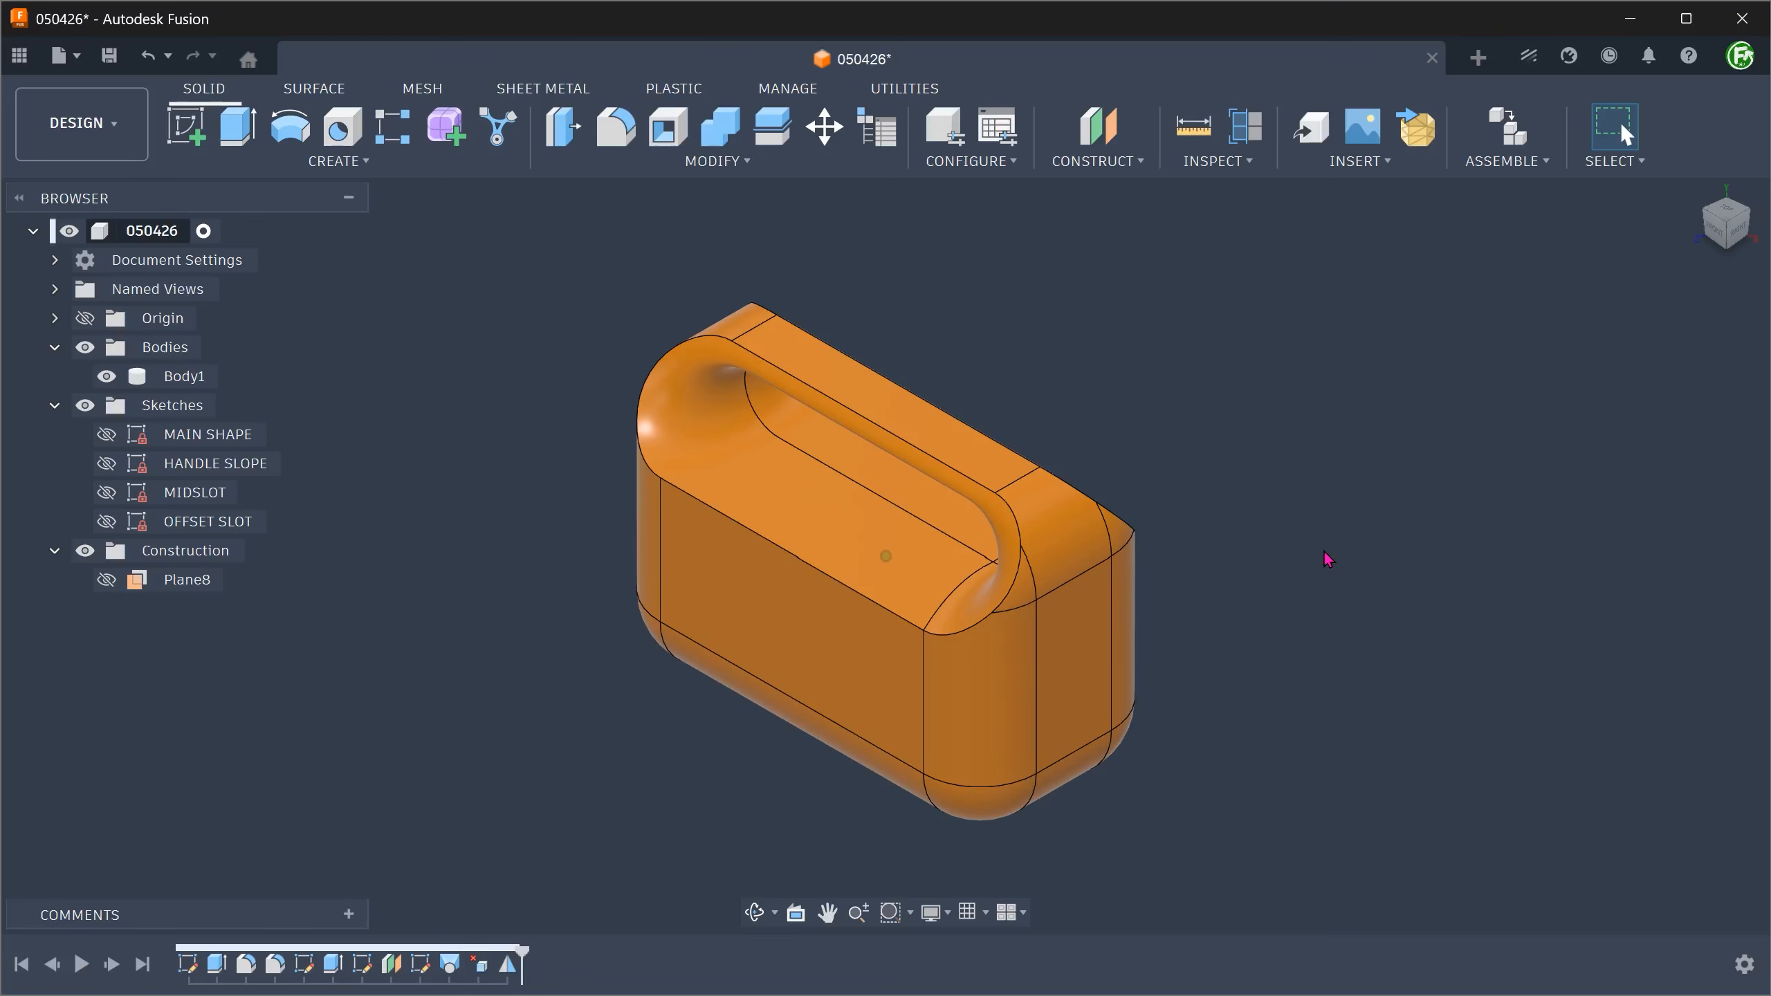
- Fillet the outer rim edges of both handle recesses with a constant 2 mm radius and tangent chain
key("f")
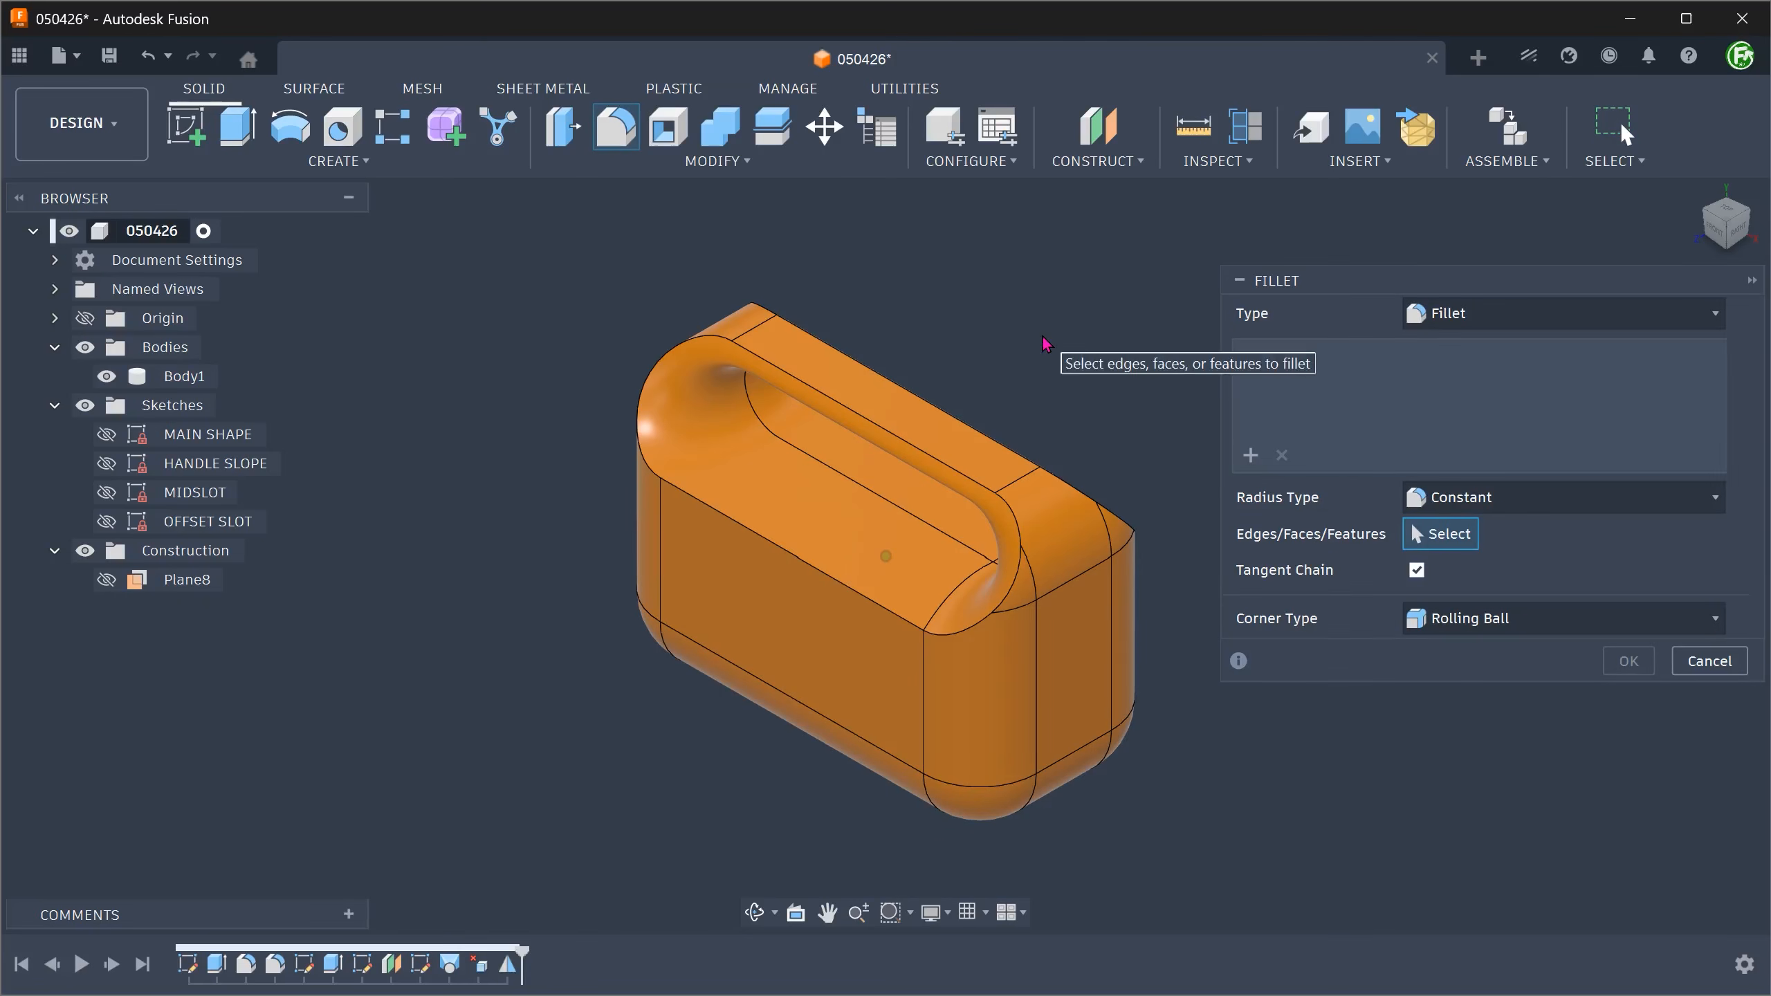
middle_click_drag(1015, 345, 851, 525, "shift")
left_click(894, 511)
left_click(858, 532)
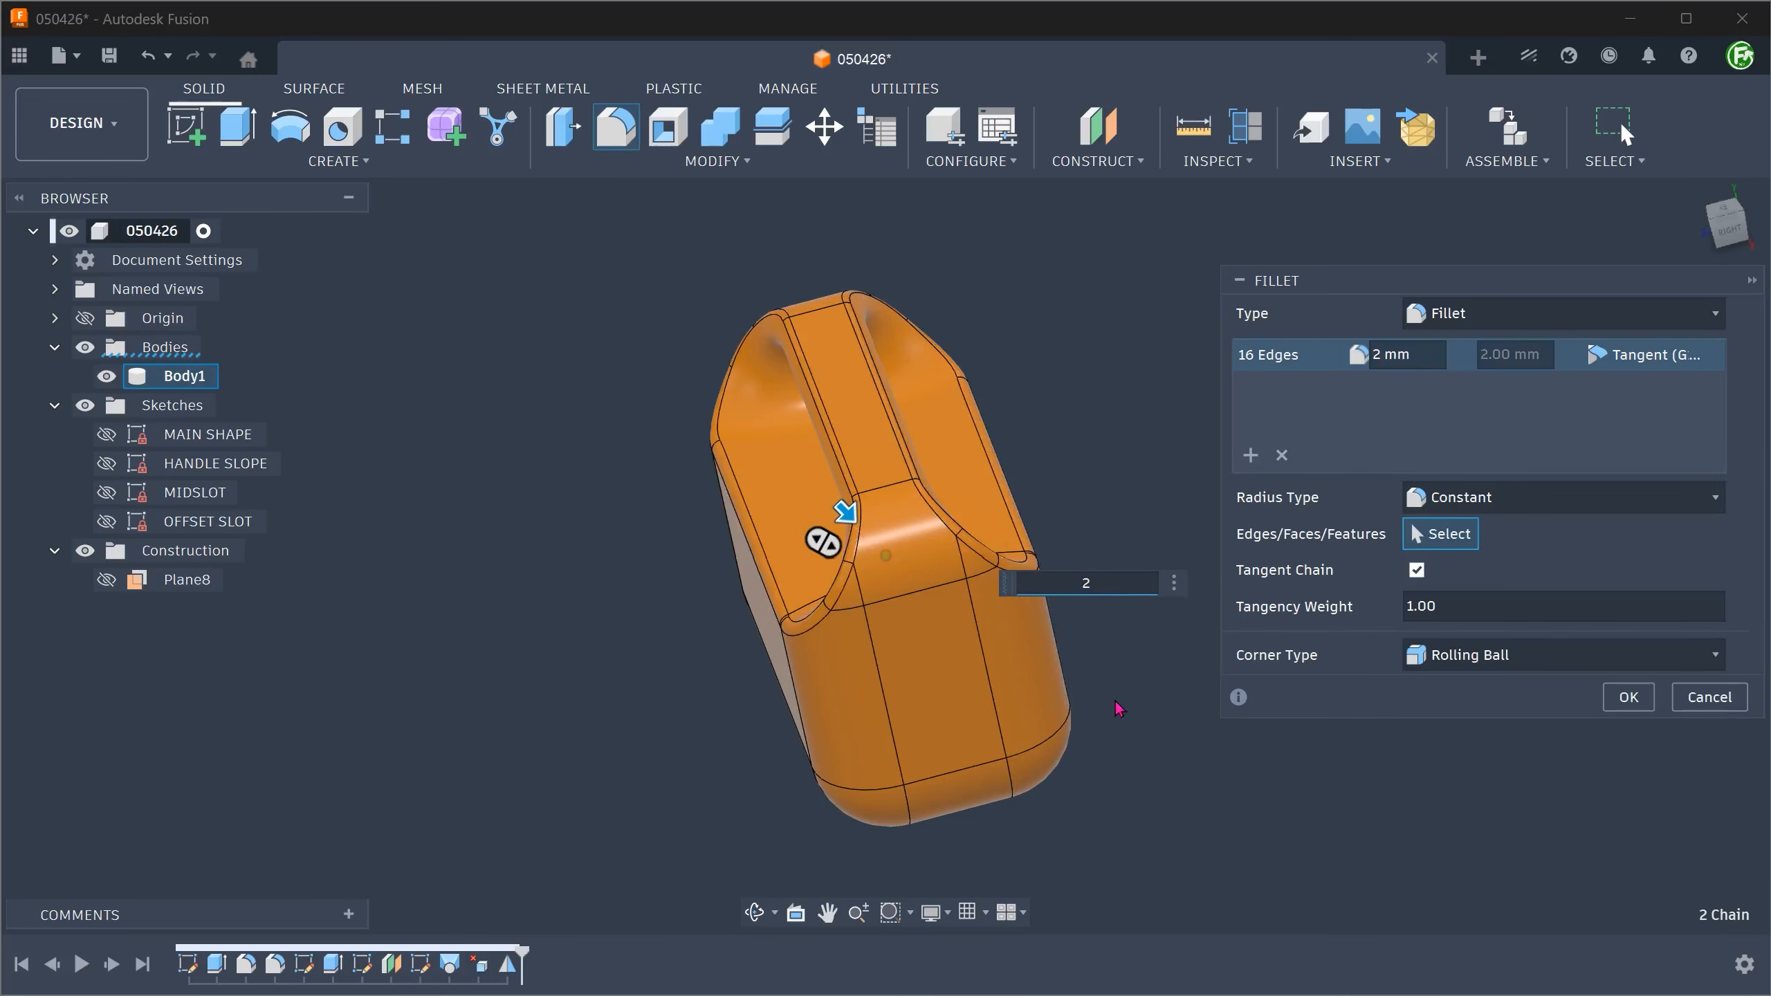
left_click(1625, 697)
key("F6")
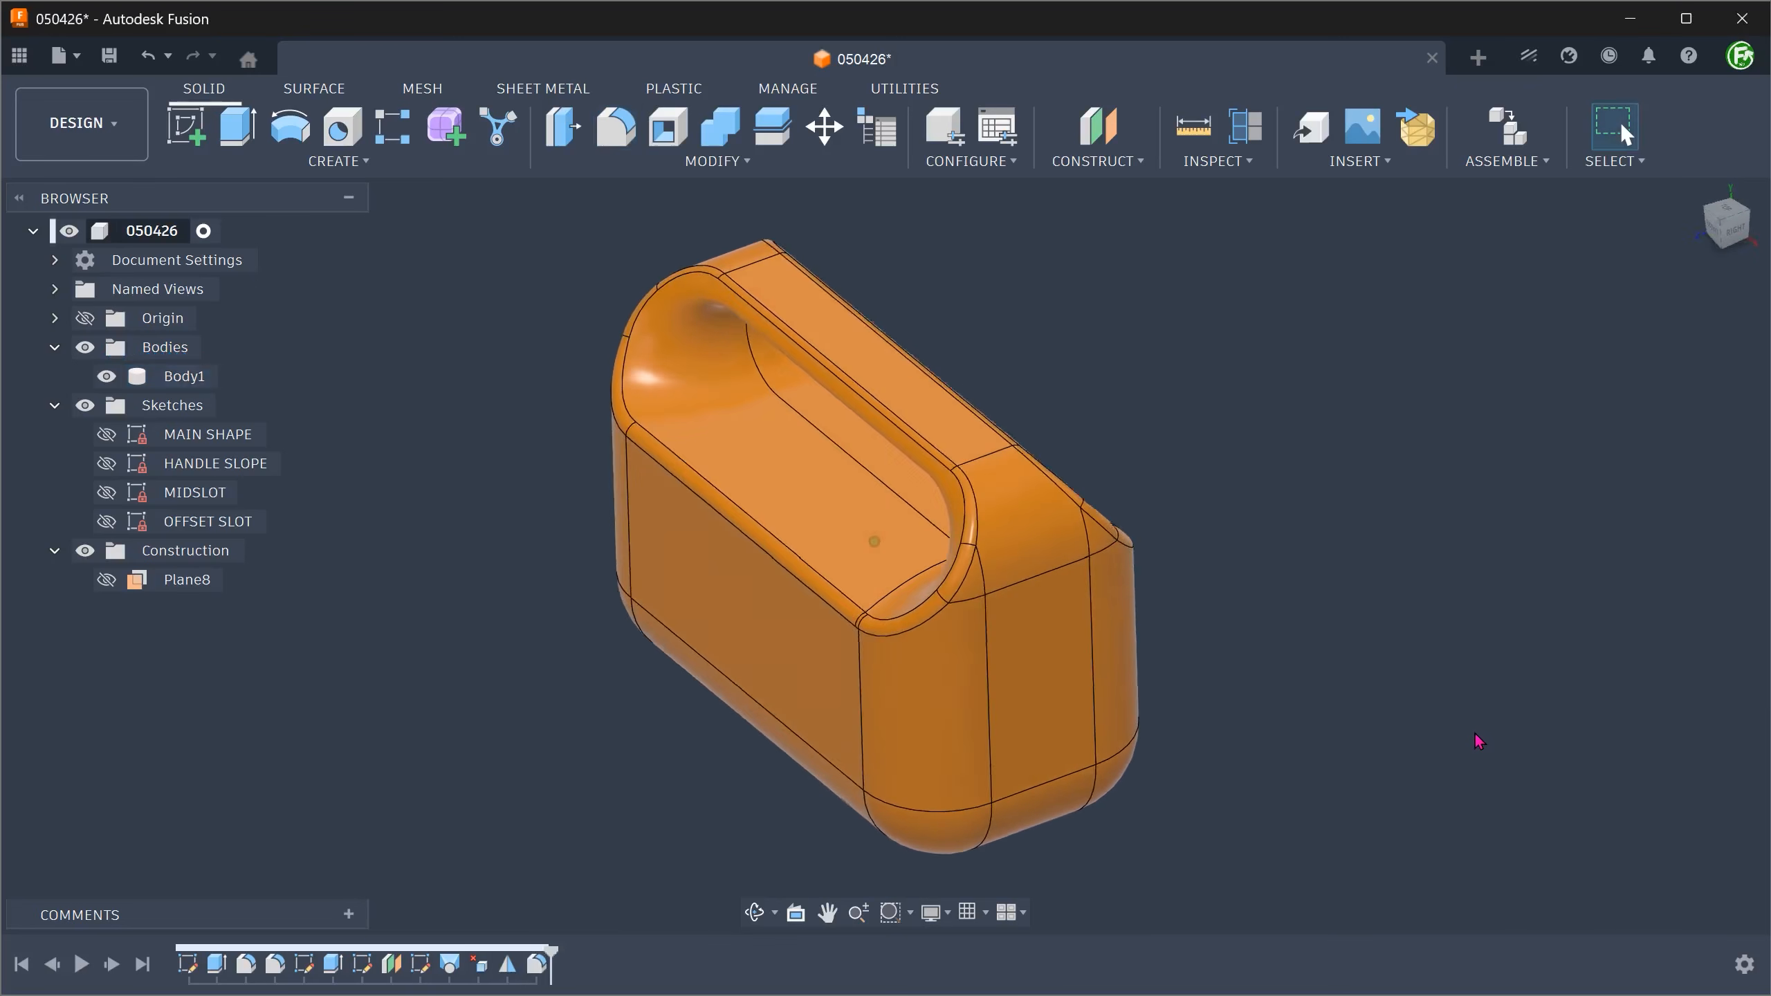